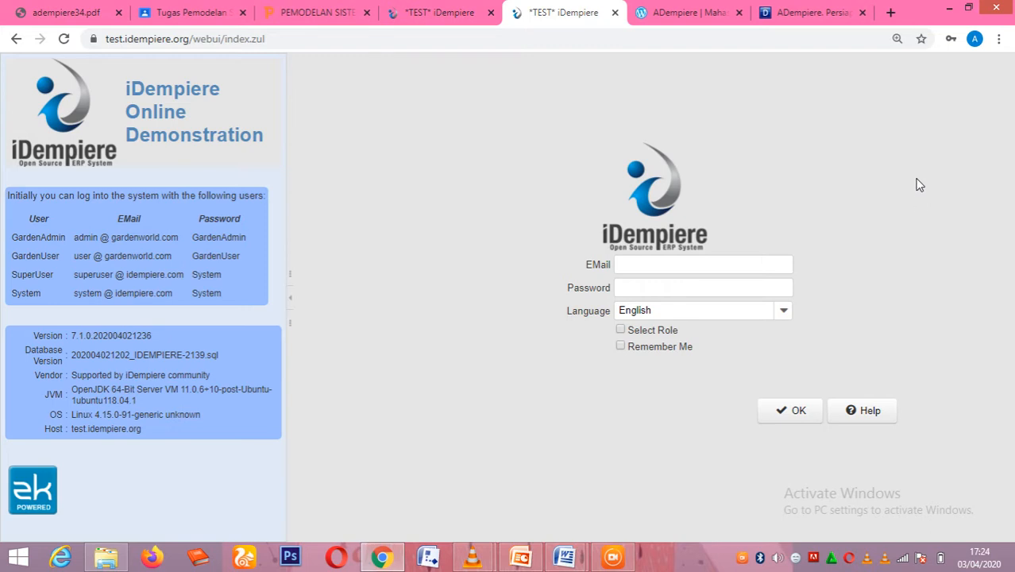
{"action": "left_click", "coordinate": [369, 37]}
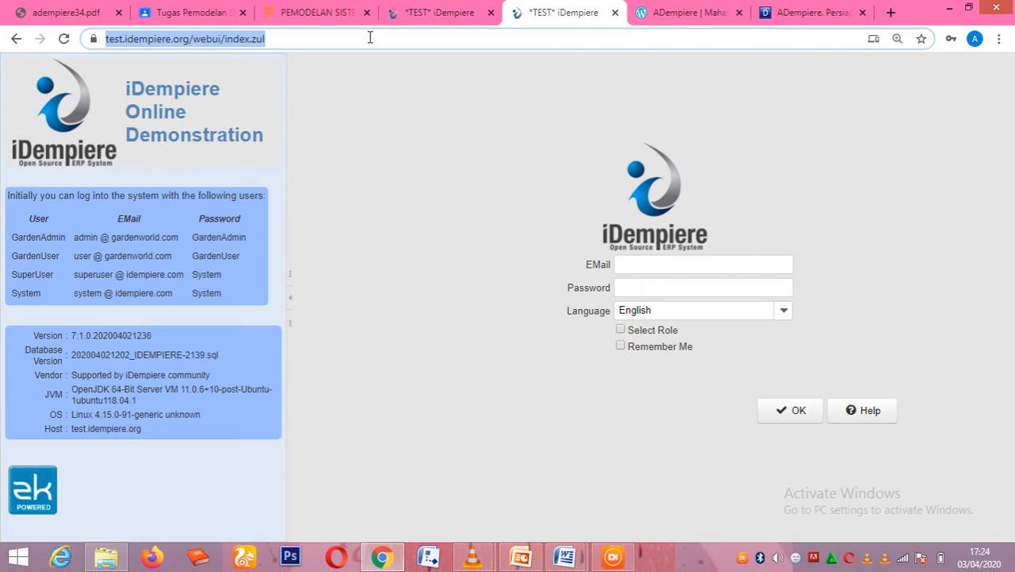
{"action": "left_click", "coordinate": [461, 134]}
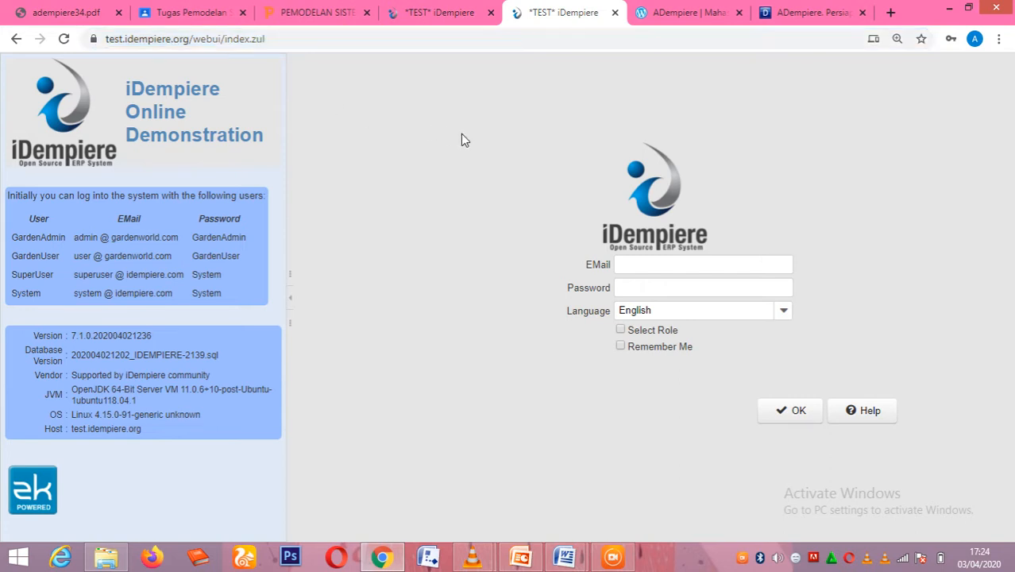
{"action": "left_click", "coordinate": [644, 269]}
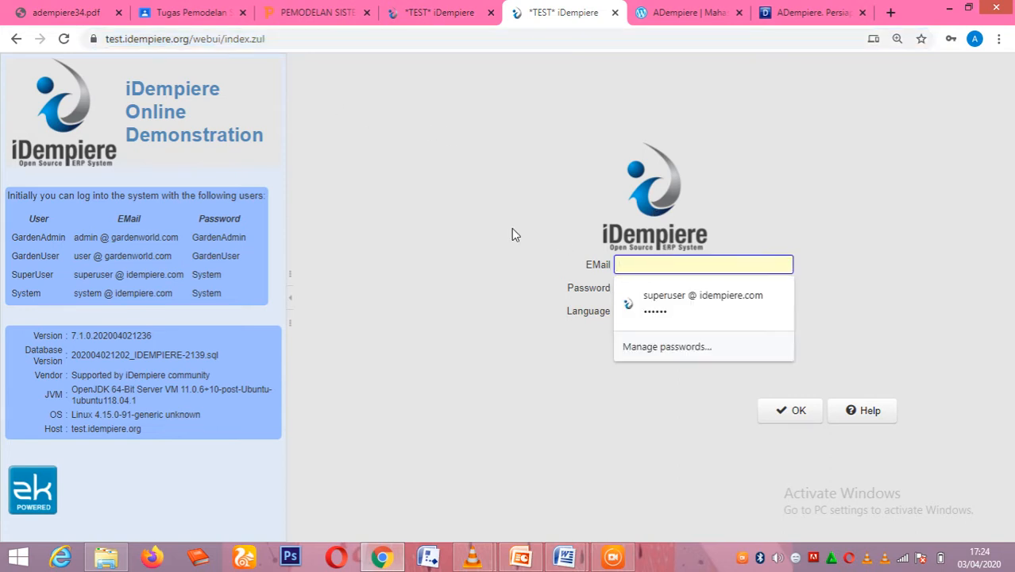
{"action": "left_click", "coordinate": [356, 169]}
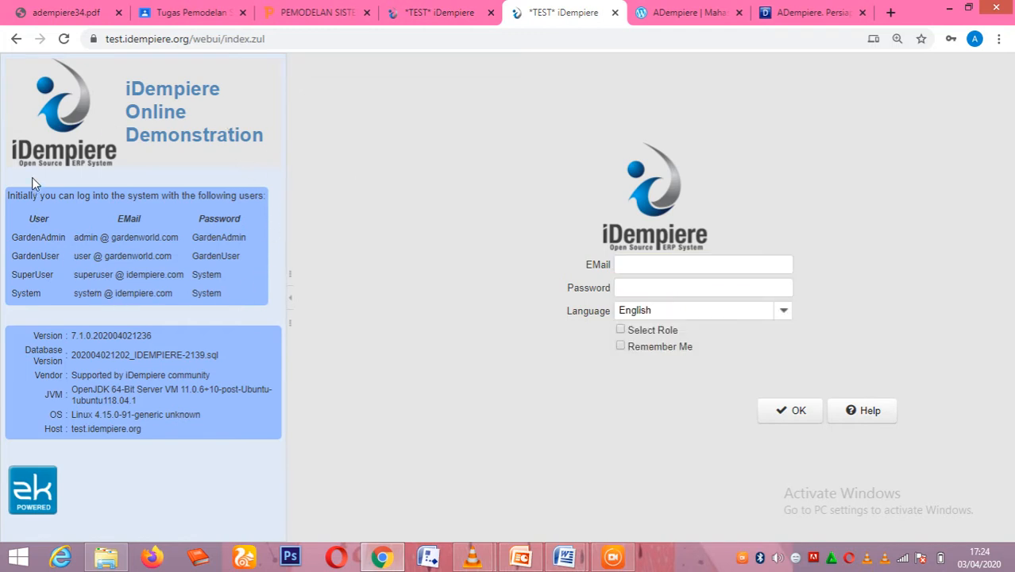
Log in with the saved SuperUser e-mail and password, with the language set to Indonesia Bahasa.
{"action": "left_click", "coordinate": [632, 268]}
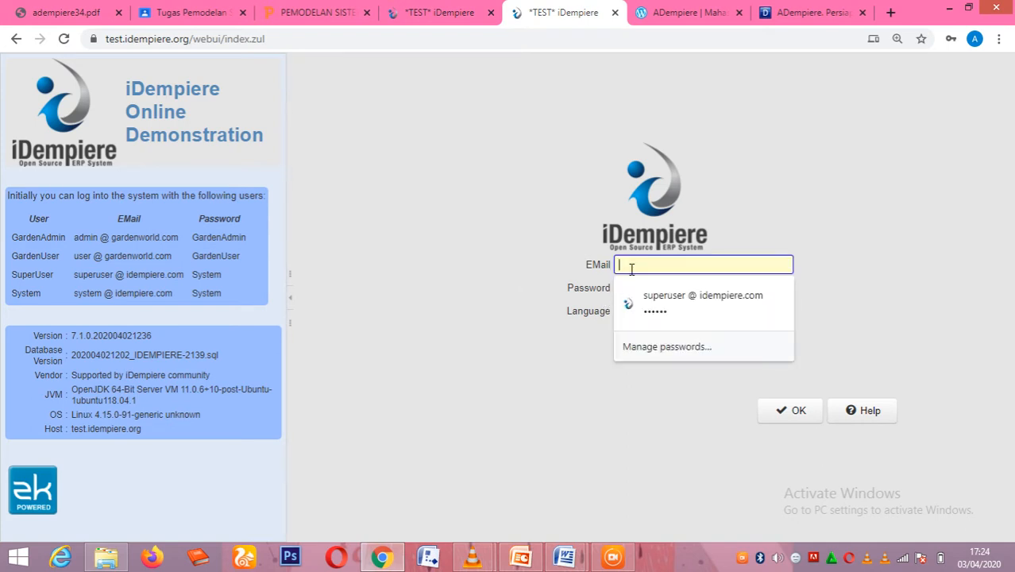
{"action": "left_click", "coordinate": [660, 300]}
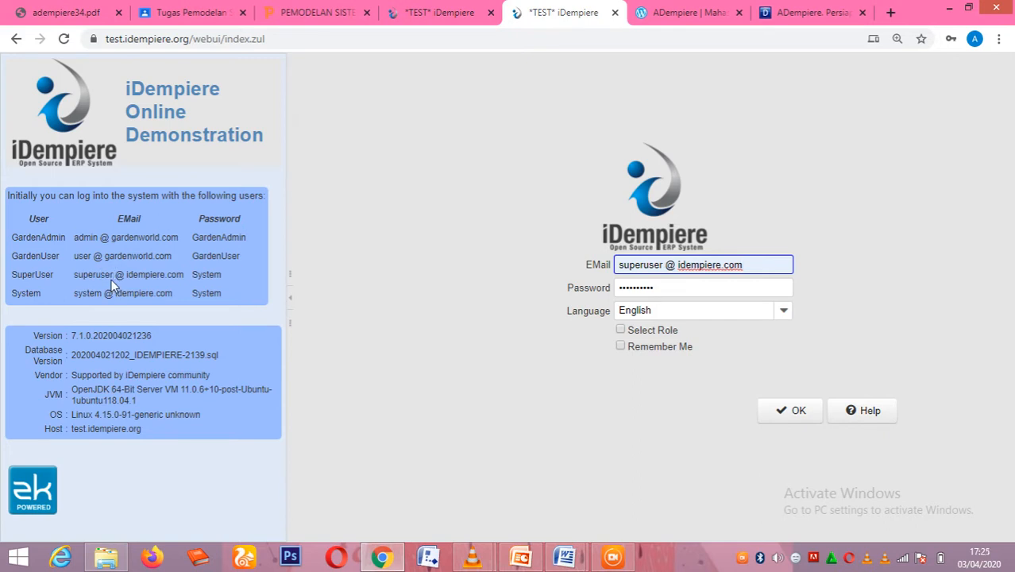
{"action": "left_click", "coordinate": [787, 313]}
{"action": "left_click", "coordinate": [787, 313]}
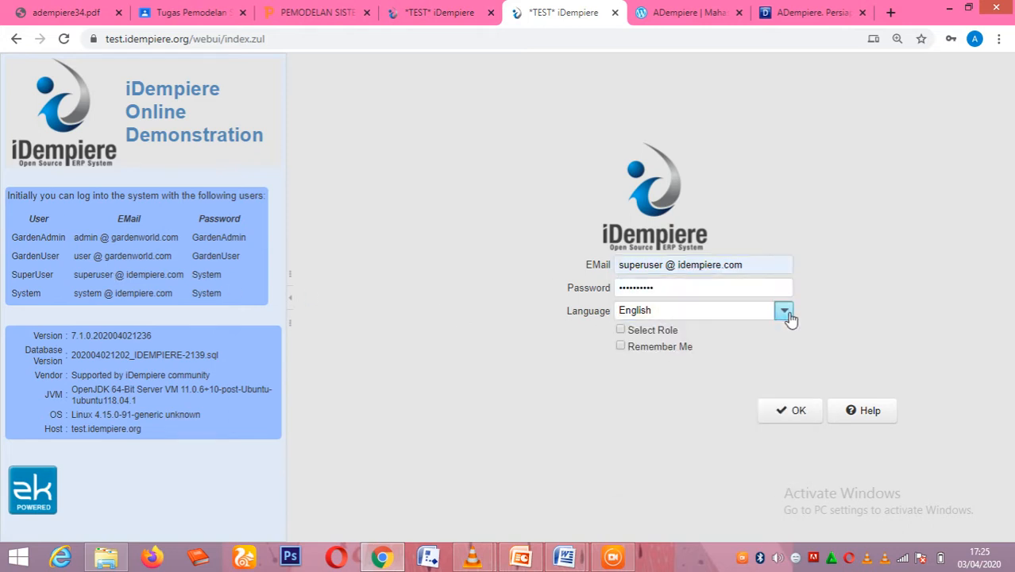
{"action": "left_click", "coordinate": [790, 317]}
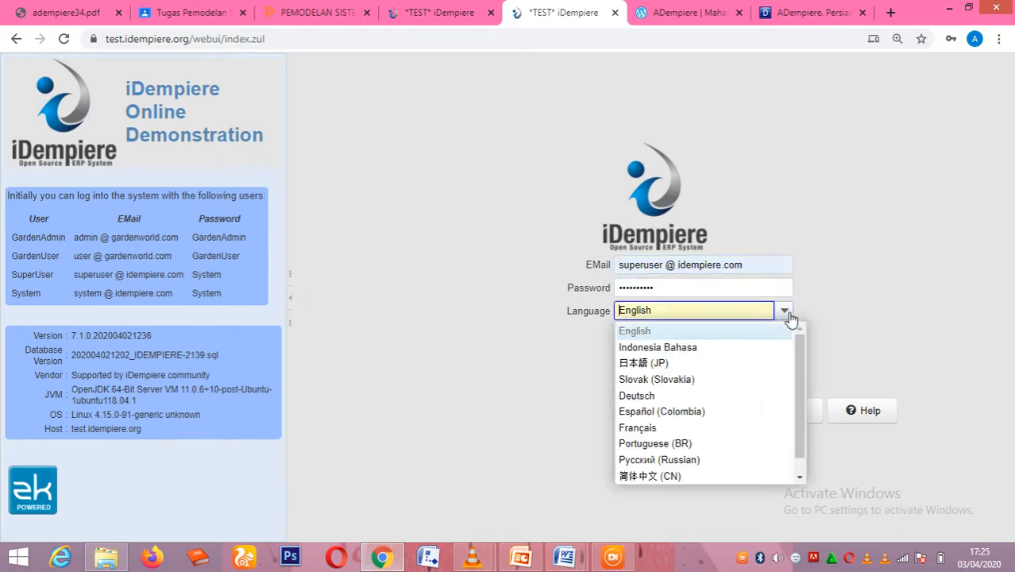
{"action": "left_click", "coordinate": [652, 349]}
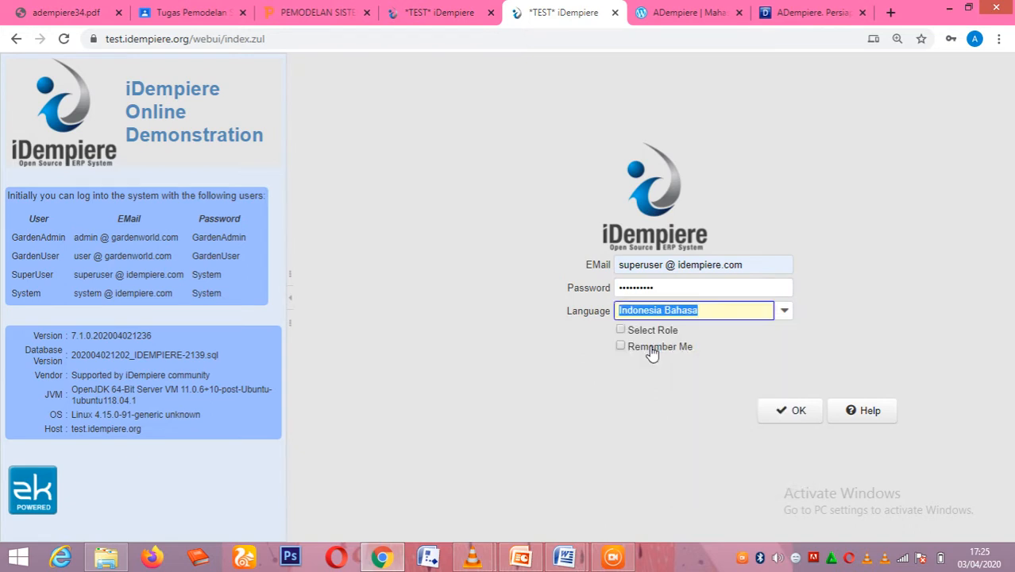
{"action": "left_click", "coordinate": [766, 413]}
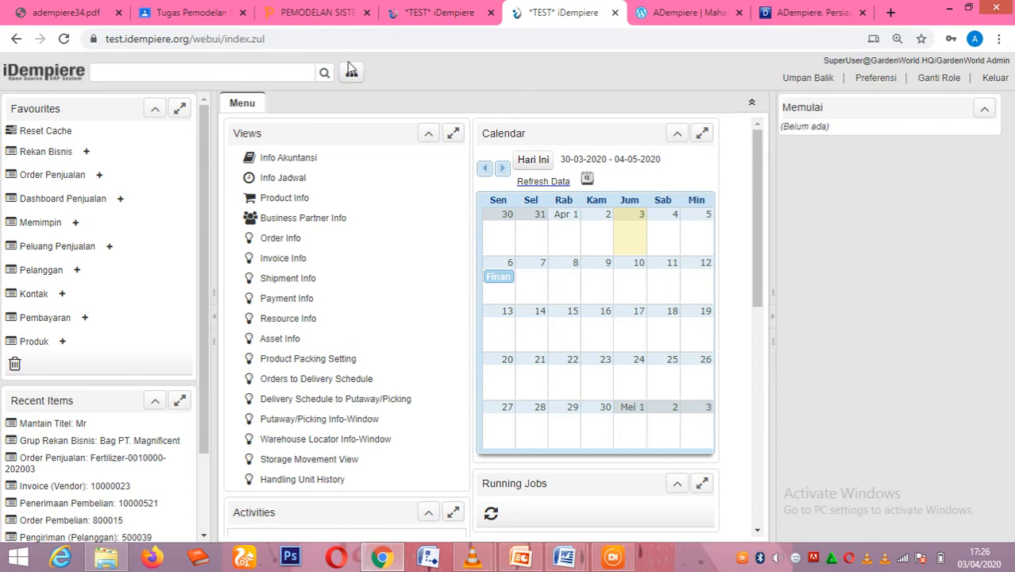
Open the Grup Rekan Bisnis window from the Aturan Rekan Bisnis section of Hubungan Partner.
{"action": "left_click", "coordinate": [352, 74]}
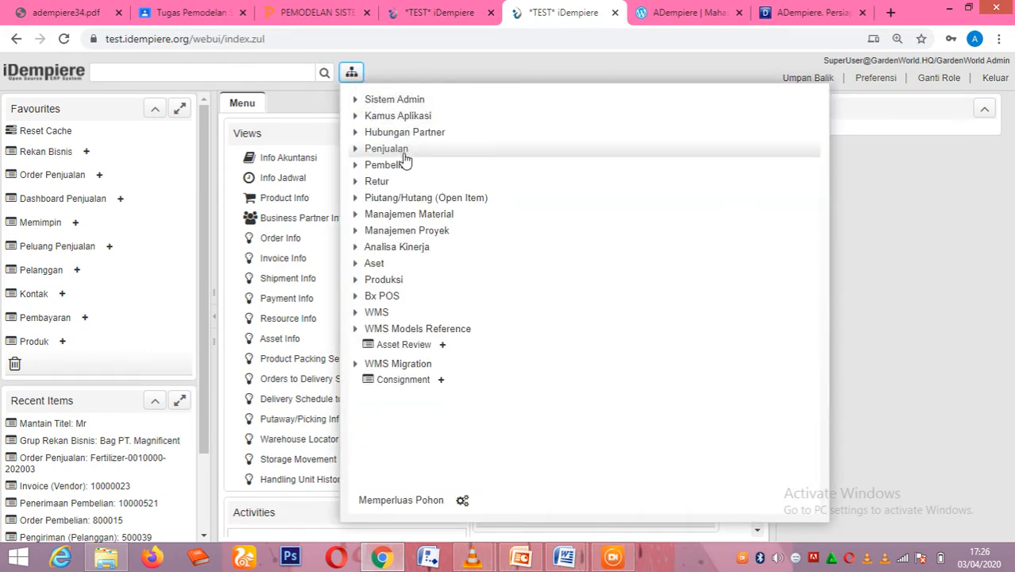
{"action": "left_click", "coordinate": [403, 132]}
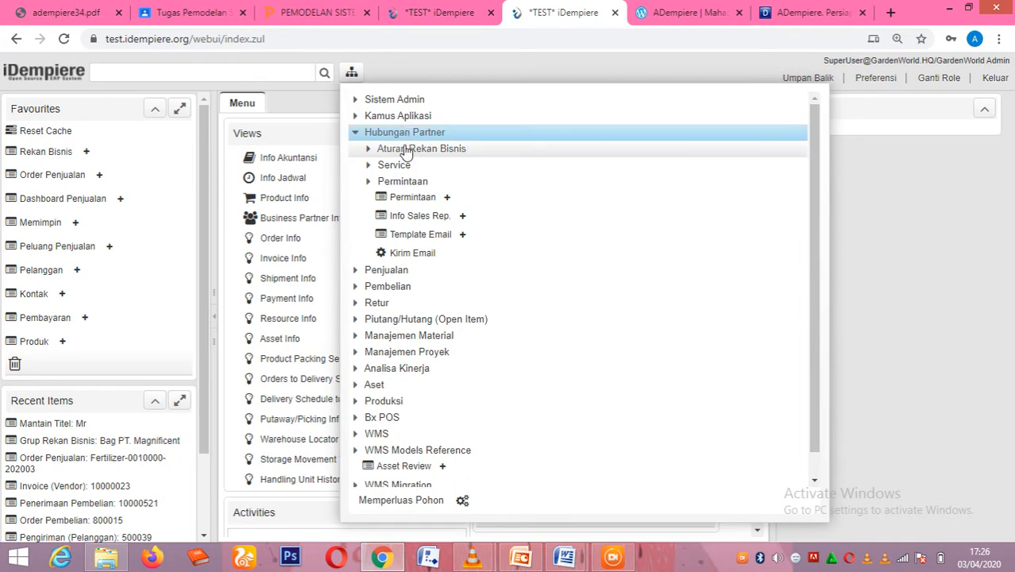
{"action": "left_click", "coordinate": [406, 150]}
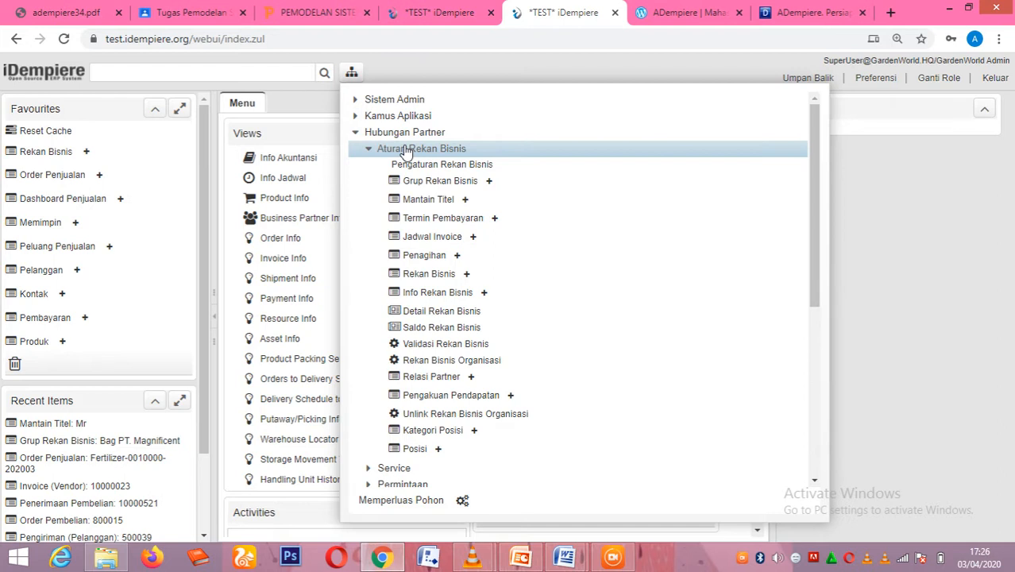
{"action": "left_click", "coordinate": [406, 150]}
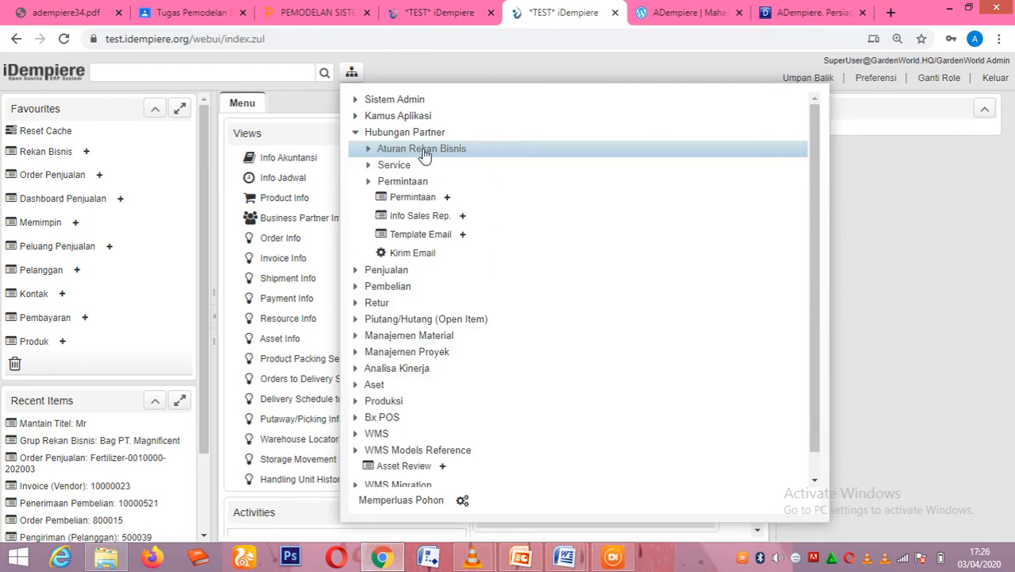
{"action": "left_click", "coordinate": [425, 151]}
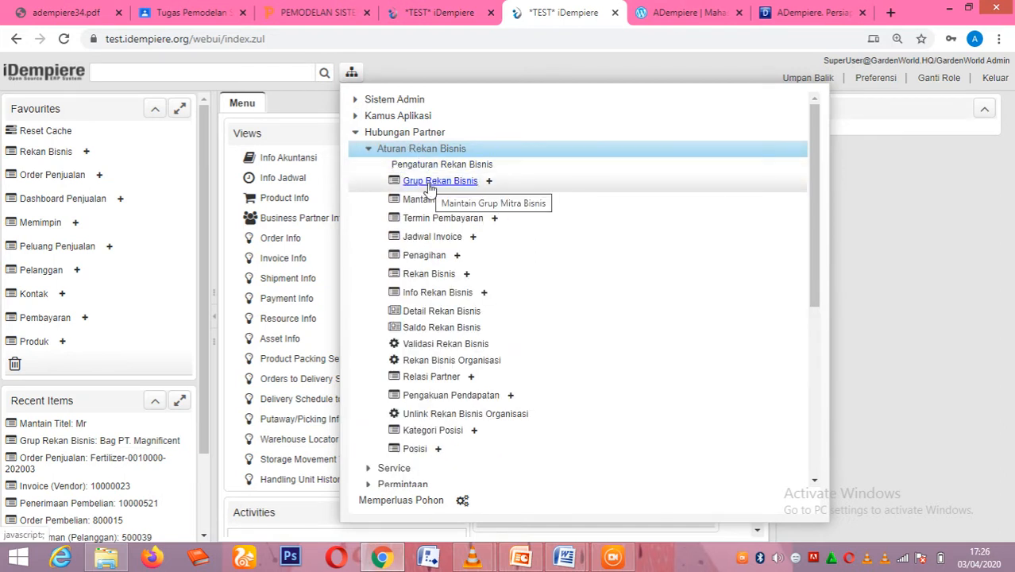
{"action": "left_click", "coordinate": [429, 182]}
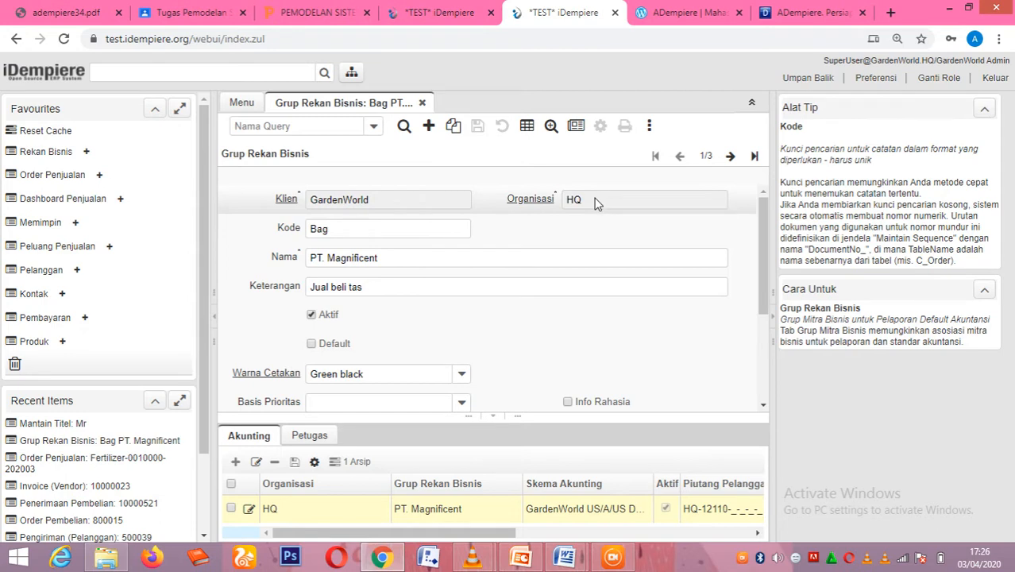
Examine the Kode, Nama and Keterangan fields of the PT. Magnificent group and show all business partner groups as a grid.
{"action": "left_click", "coordinate": [354, 229]}
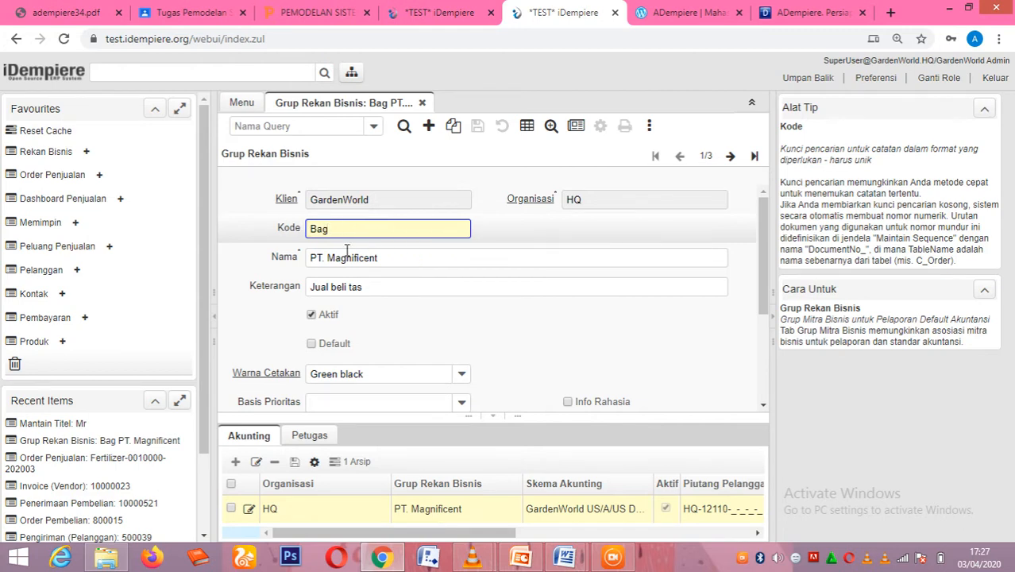
{"action": "left_click", "coordinate": [413, 264]}
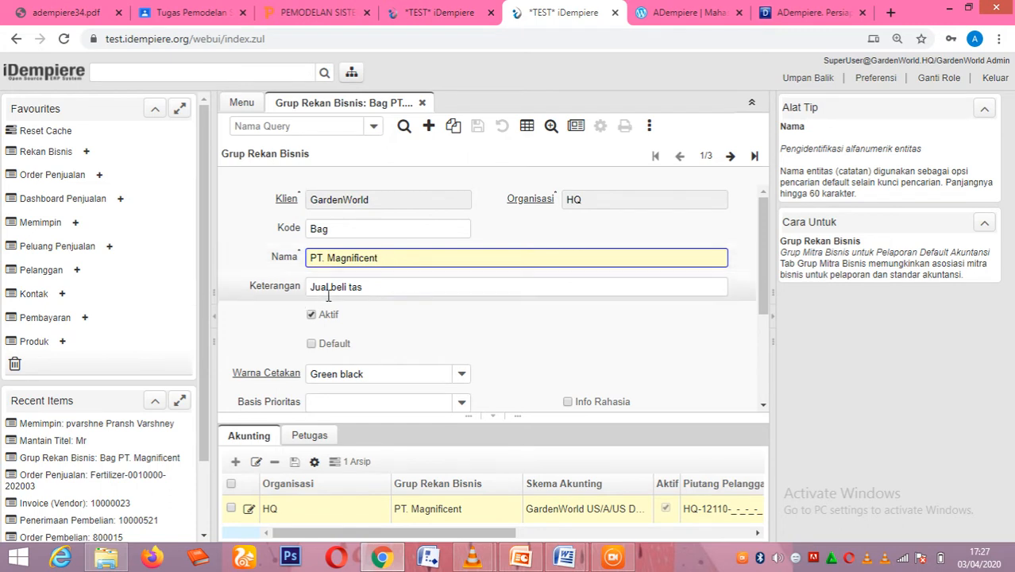
{"action": "left_click", "coordinate": [373, 289]}
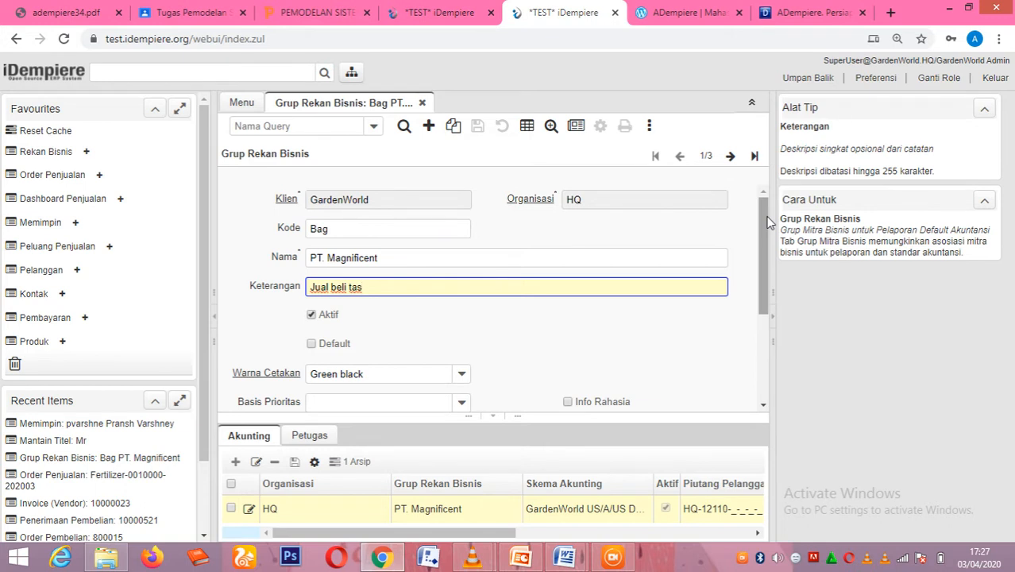
{"action": "left_click_drag", "start_coordinate": [767, 221], "coordinate": [766, 171]}
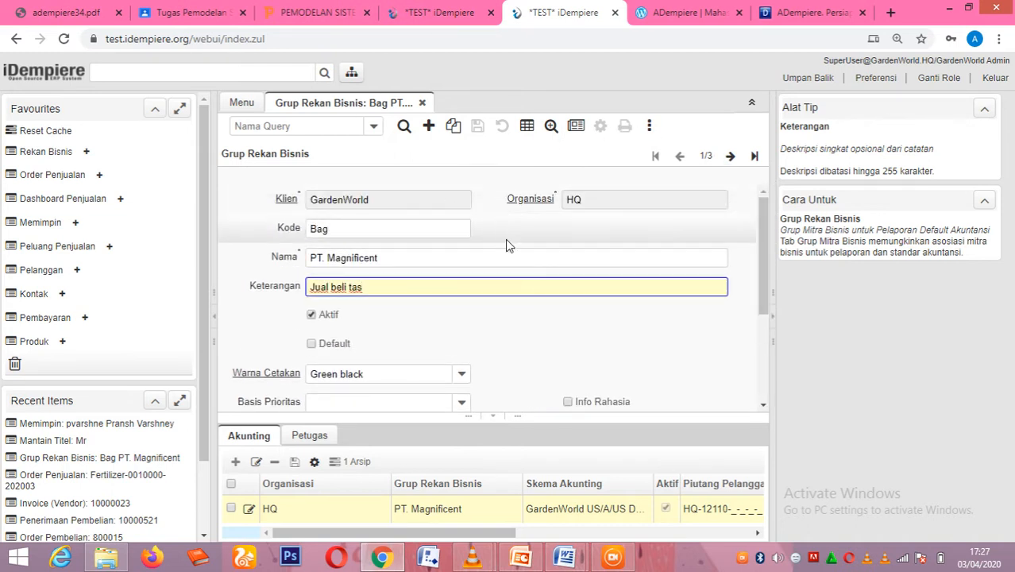
{"action": "left_click", "coordinate": [528, 129]}
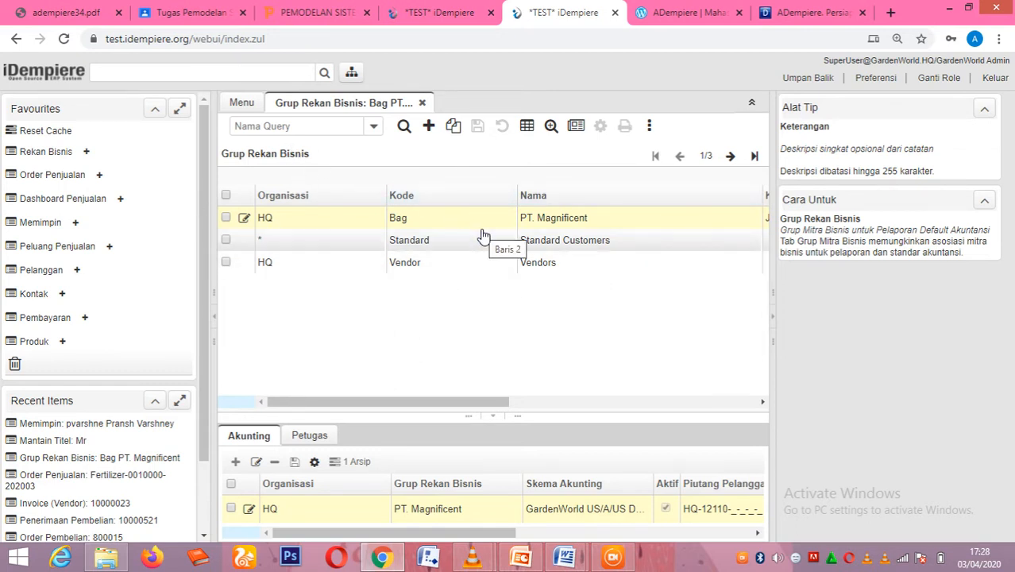
In Mantain Titel, extend the Mr record's Nama with a period and a person's first name, save it and show it as a grid.
{"action": "left_click", "coordinate": [352, 73]}
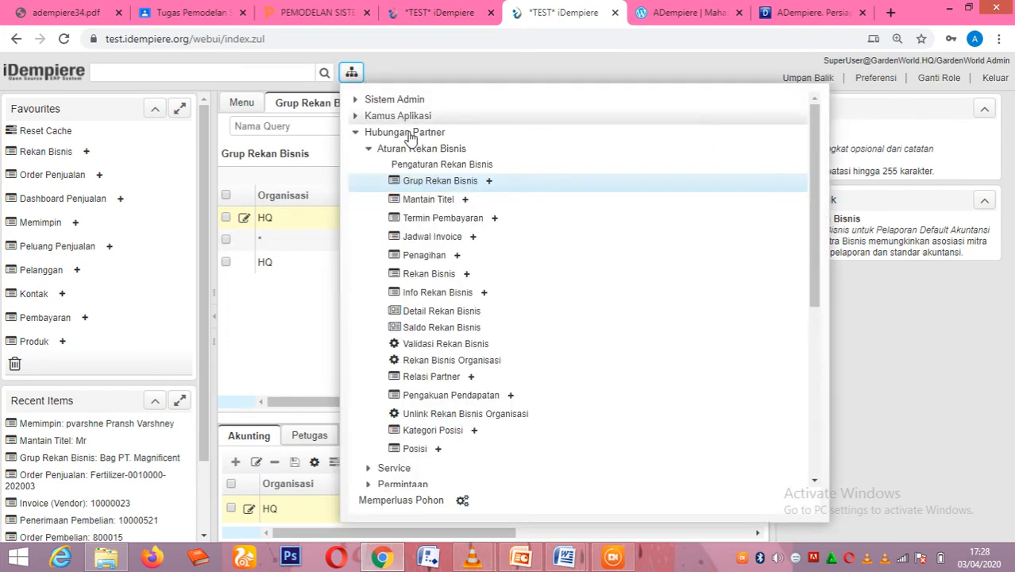
{"action": "left_click", "coordinate": [445, 202]}
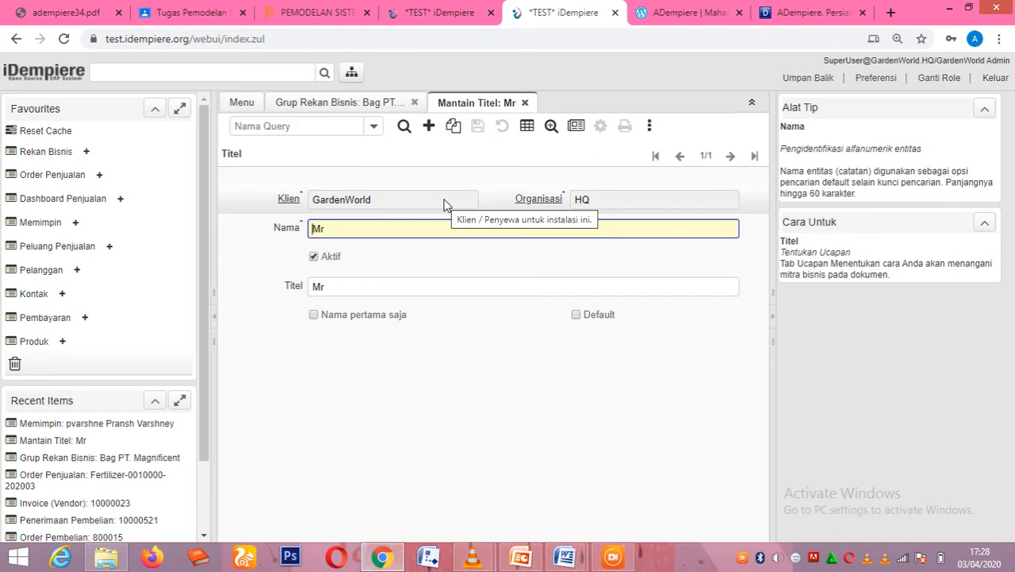
{"action": "left_click", "coordinate": [403, 224]}
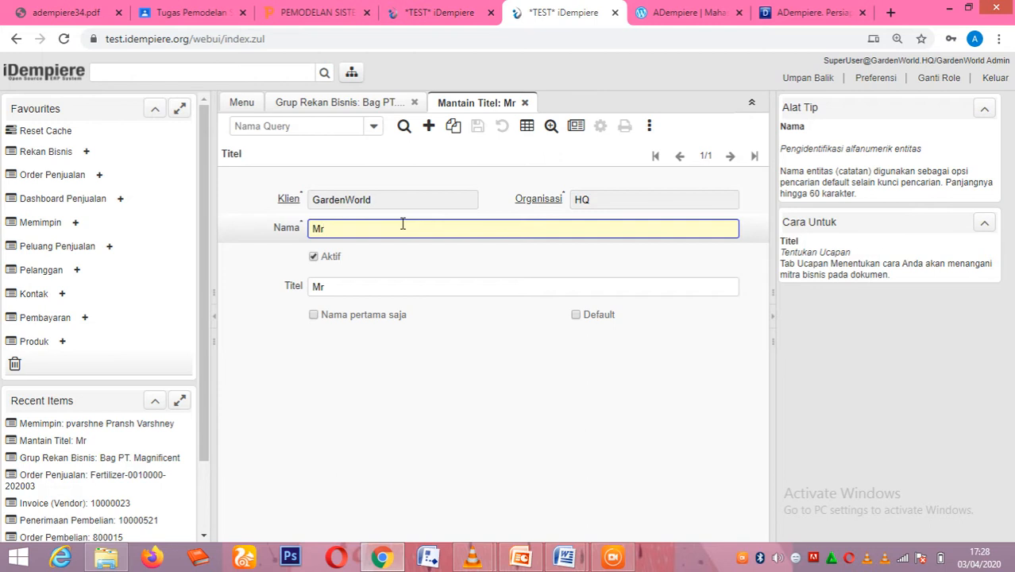
{"action": "type", "text": ". "}
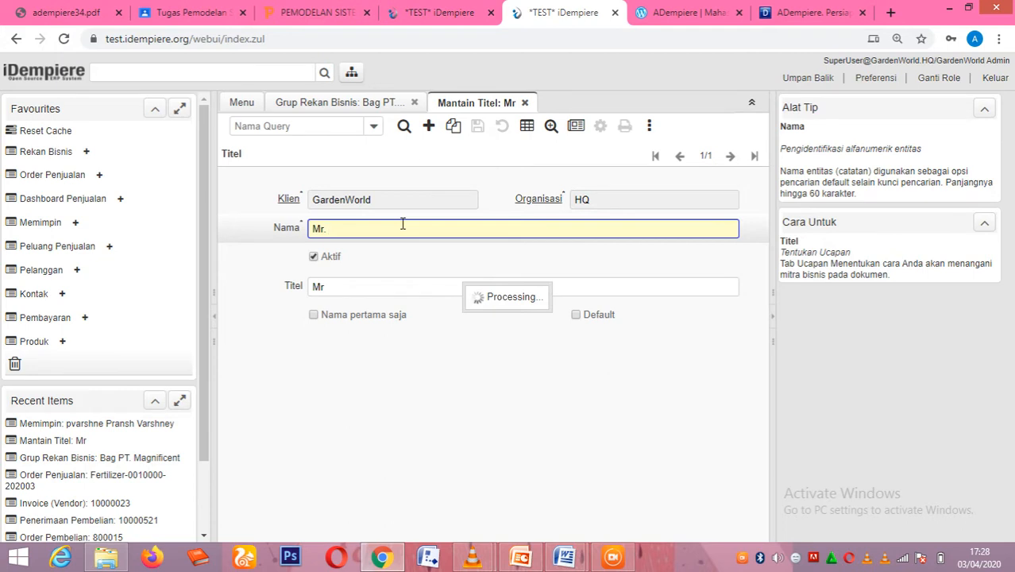
{"action": "type", "text": "ahmad"}
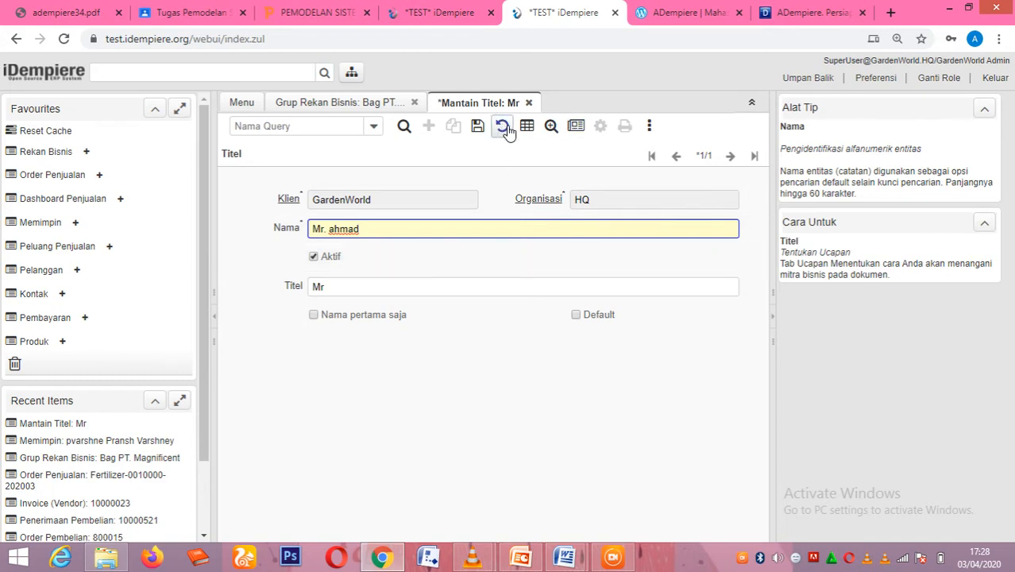
{"action": "left_click", "coordinate": [477, 127]}
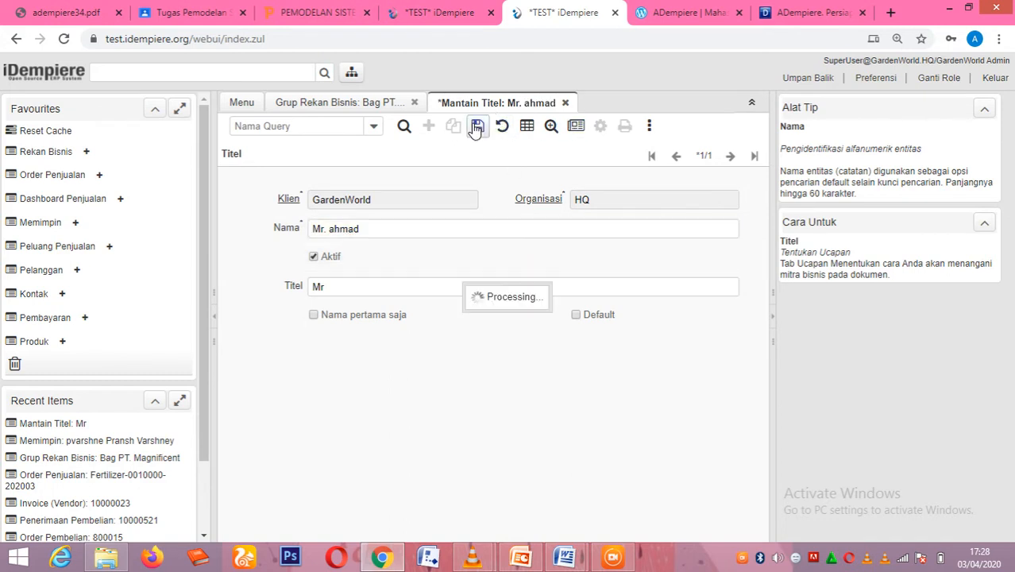
{"action": "left_click", "coordinate": [524, 131]}
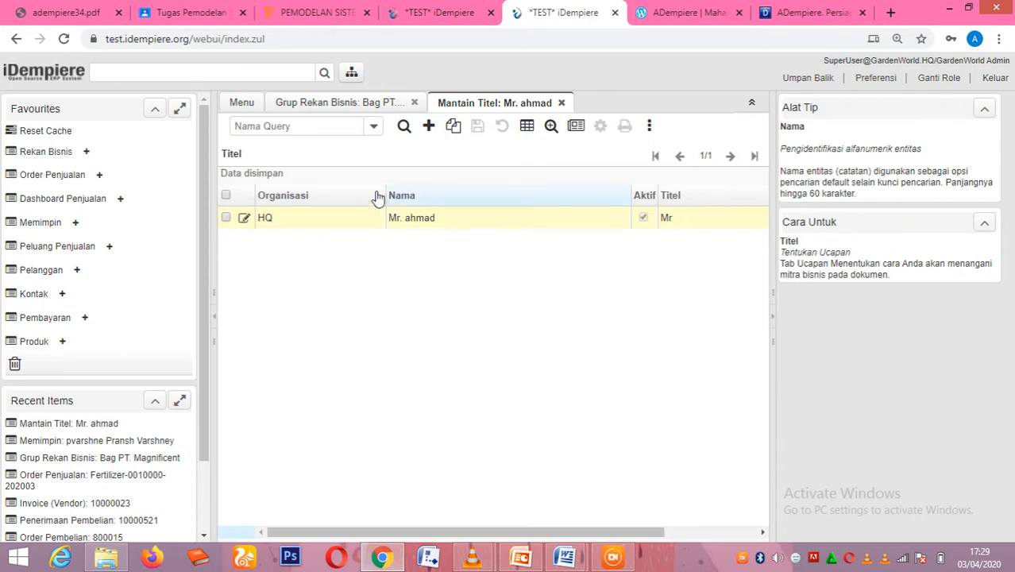
Open the Termin Pembayaran window and examine the Kode and Keterangan fields of the 2%10 Net 30 payment term.
{"action": "left_click", "coordinate": [352, 74]}
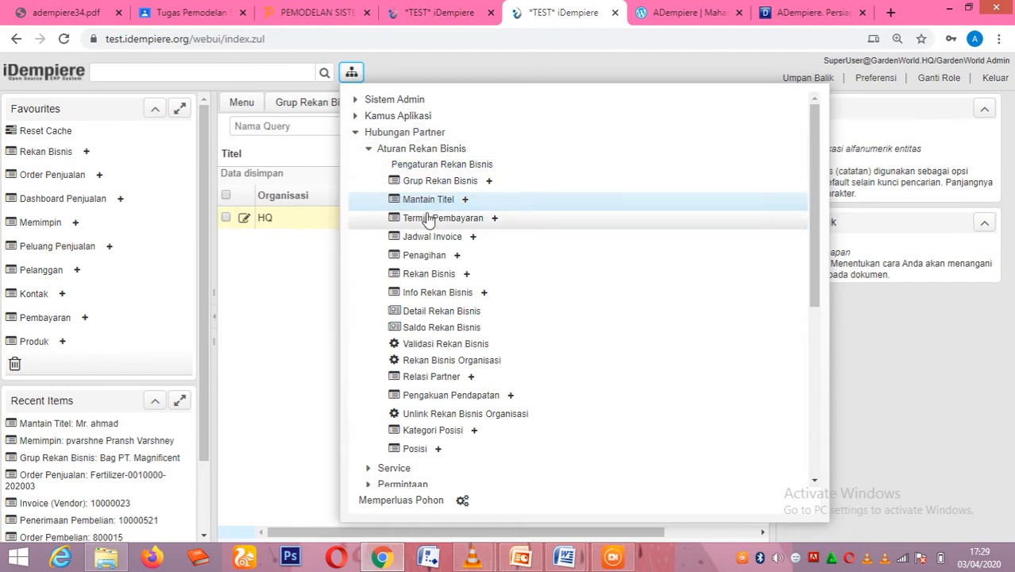
{"action": "left_click", "coordinate": [442, 219]}
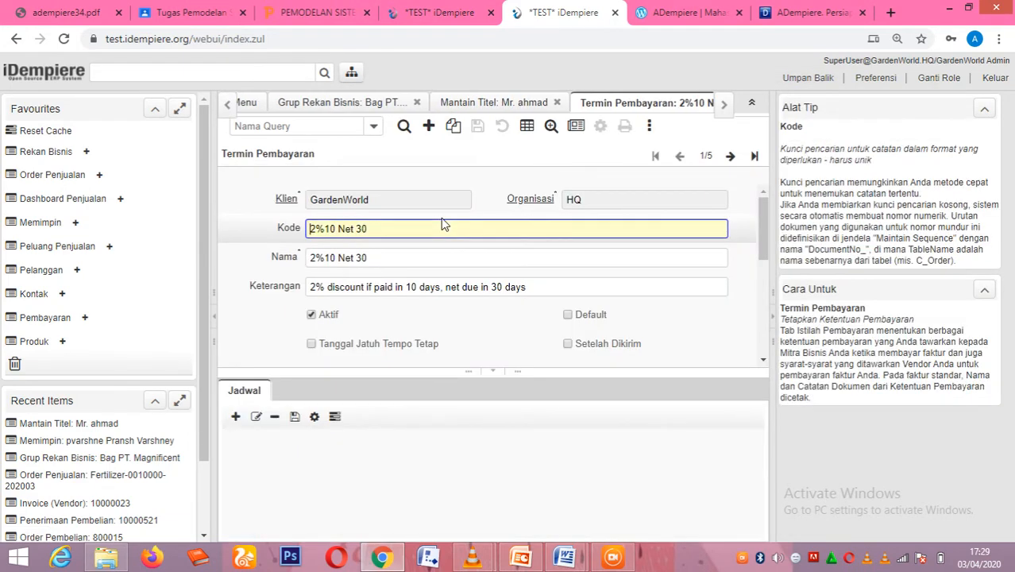
{"action": "left_click", "coordinate": [362, 230]}
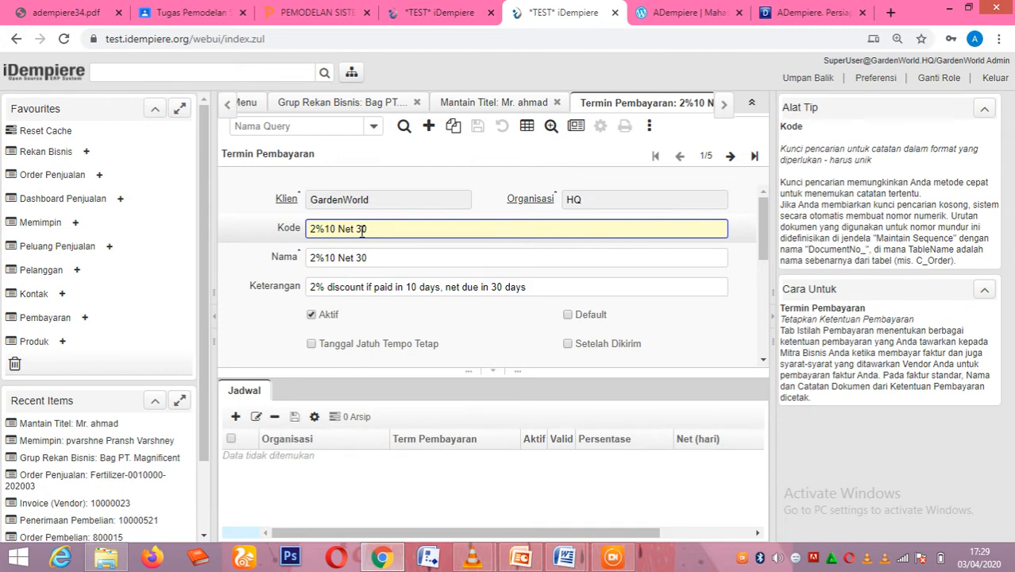
{"action": "left_click", "coordinate": [362, 290]}
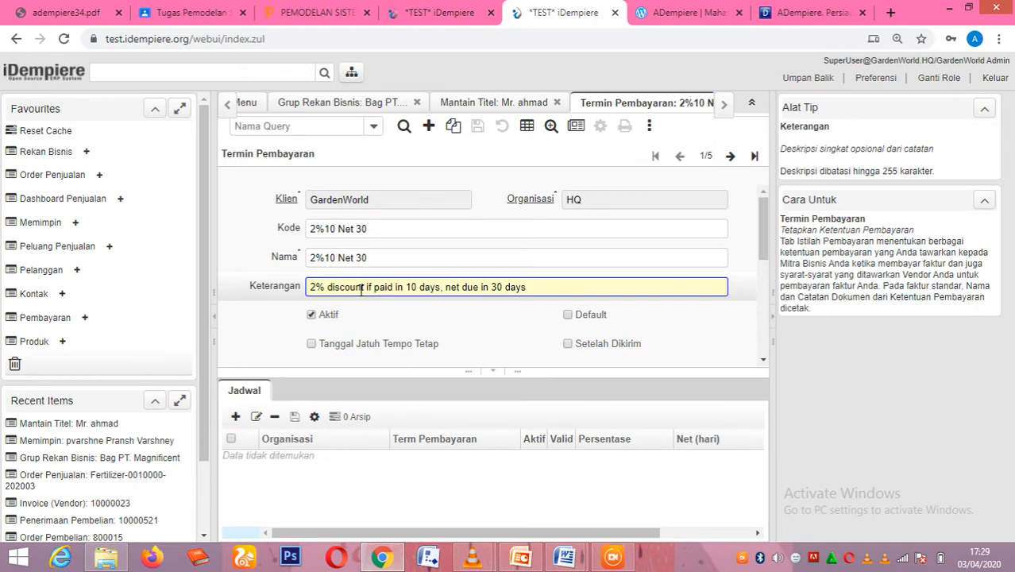
Open the Jadwal Invoice window and examine the Monthly invoice schedule's fields.
{"action": "left_click", "coordinate": [354, 77]}
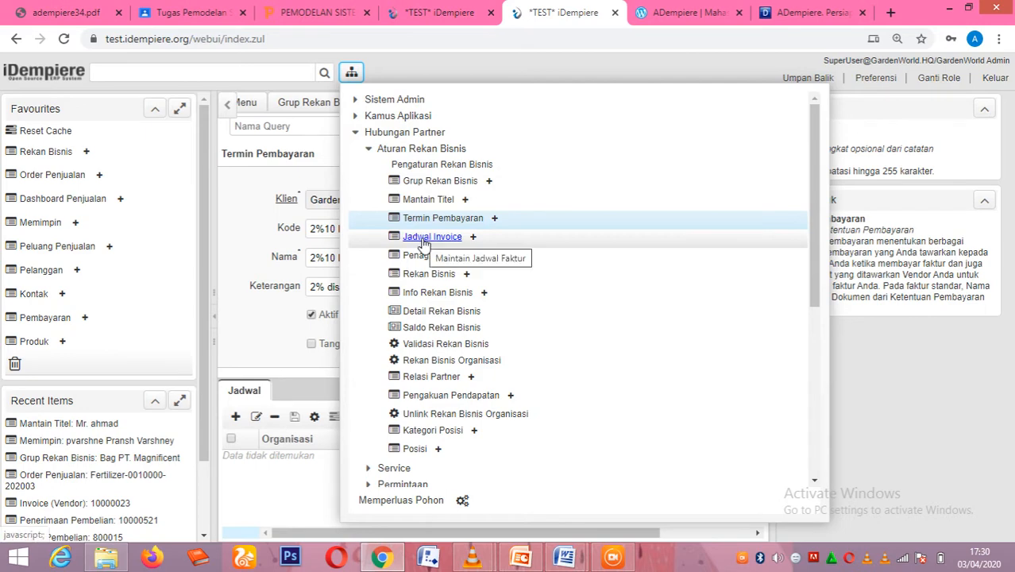
{"action": "left_click", "coordinate": [423, 239]}
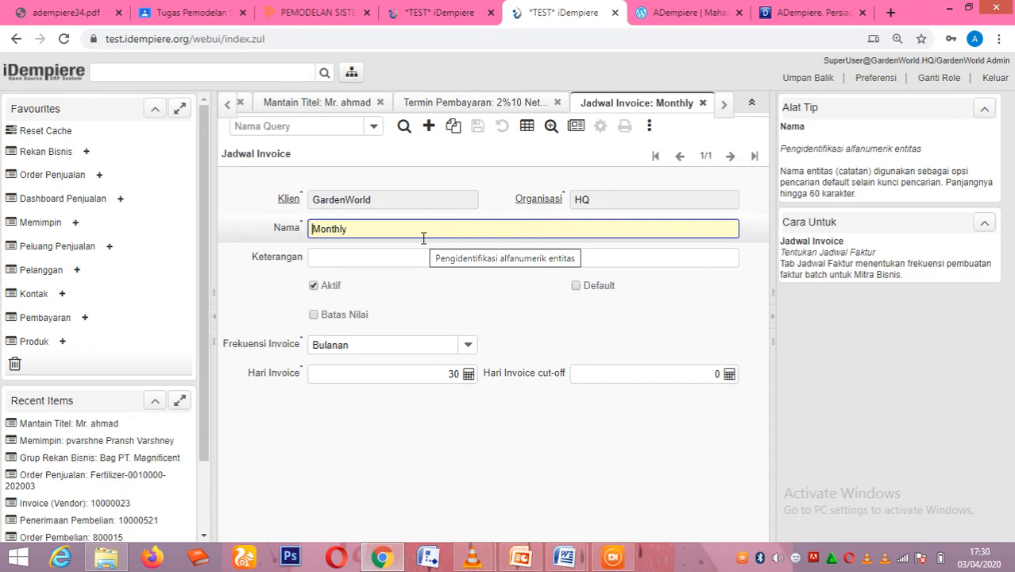
{"action": "left_click", "coordinate": [424, 237]}
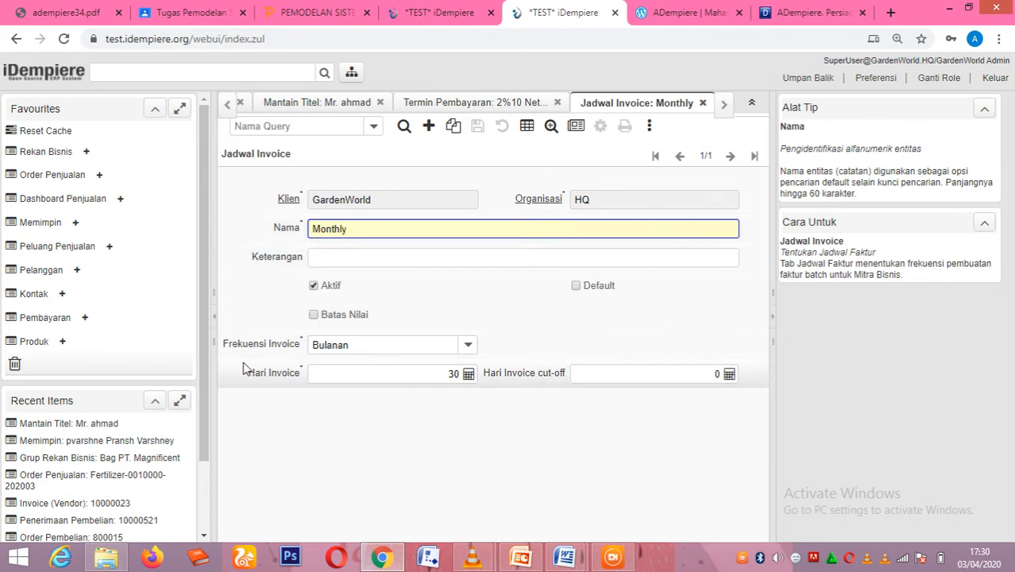
Examine the available Frekuensi Invoice options of the Monthly invoice schedule.
{"action": "left_click", "coordinate": [468, 346]}
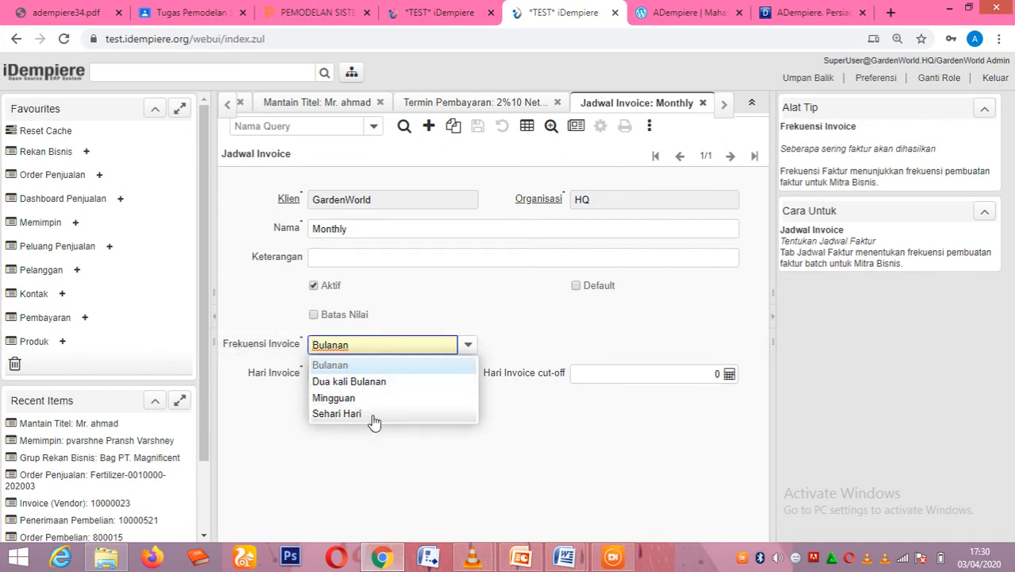
{"action": "left_click", "coordinate": [462, 351]}
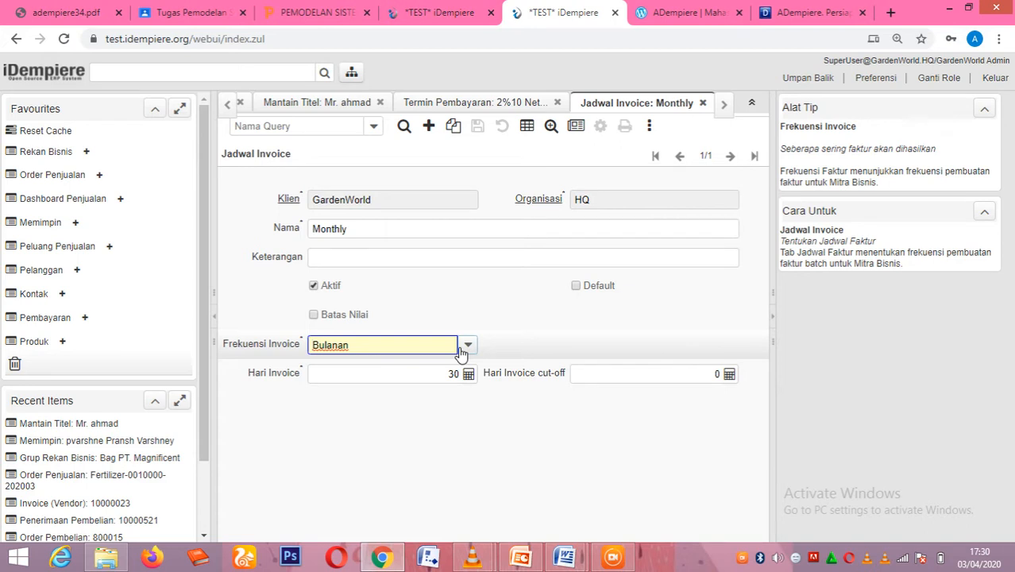
Open the Penagihan window and replace the Default record's Nama with a person's first name.
{"action": "left_click", "coordinate": [352, 72]}
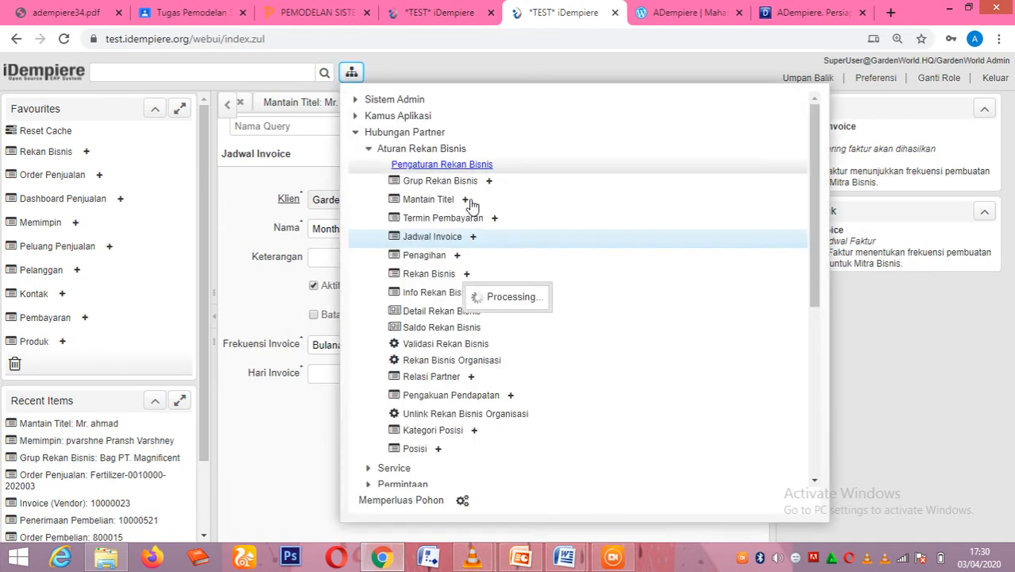
{"action": "left_click", "coordinate": [418, 260]}
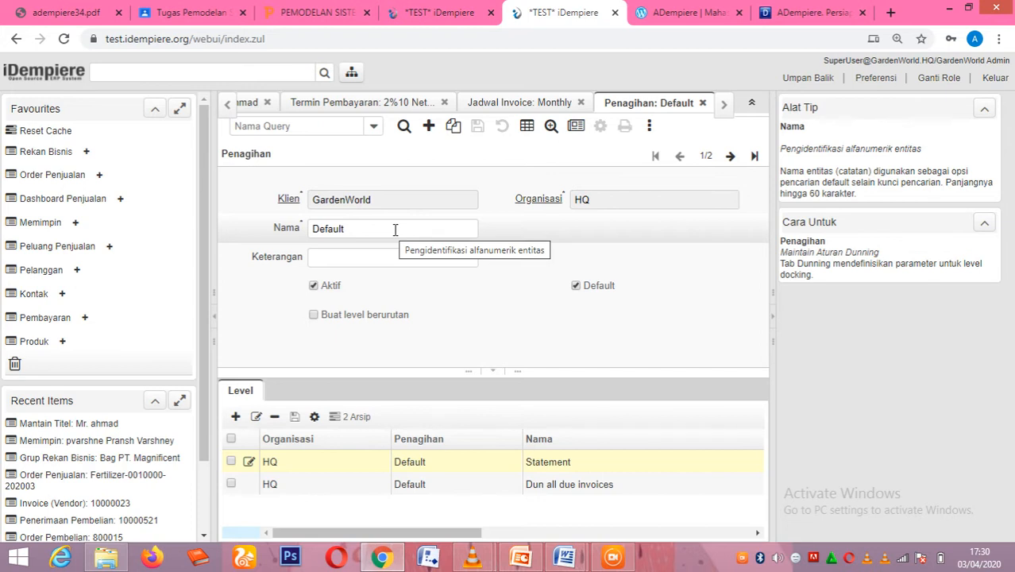
{"action": "left_click", "coordinate": [396, 230]}
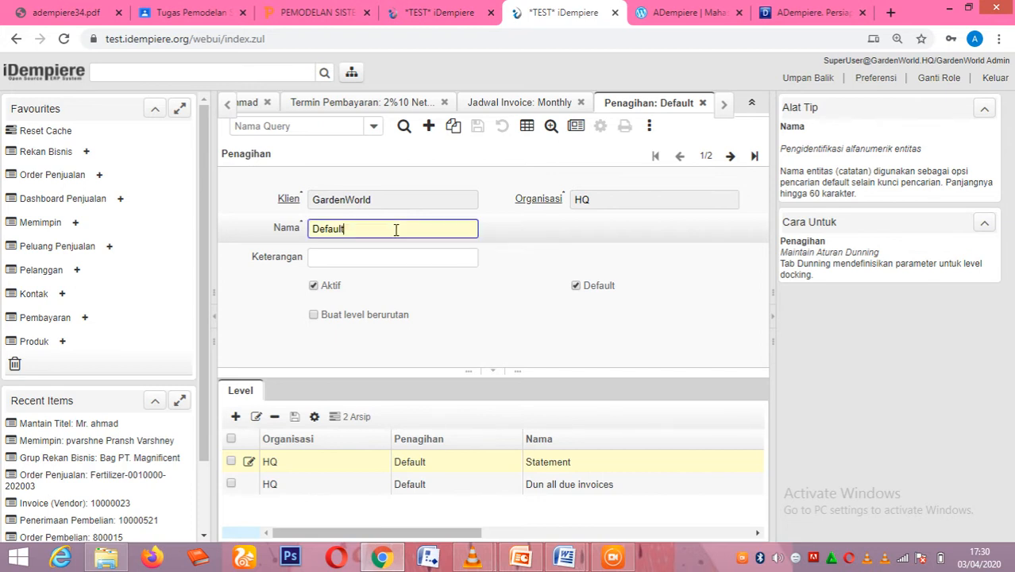
{"action": "left_click_drag", "start_coordinate": [396, 230], "coordinate": [268, 228]}
{"action": "key", "text": "BackSpace"}
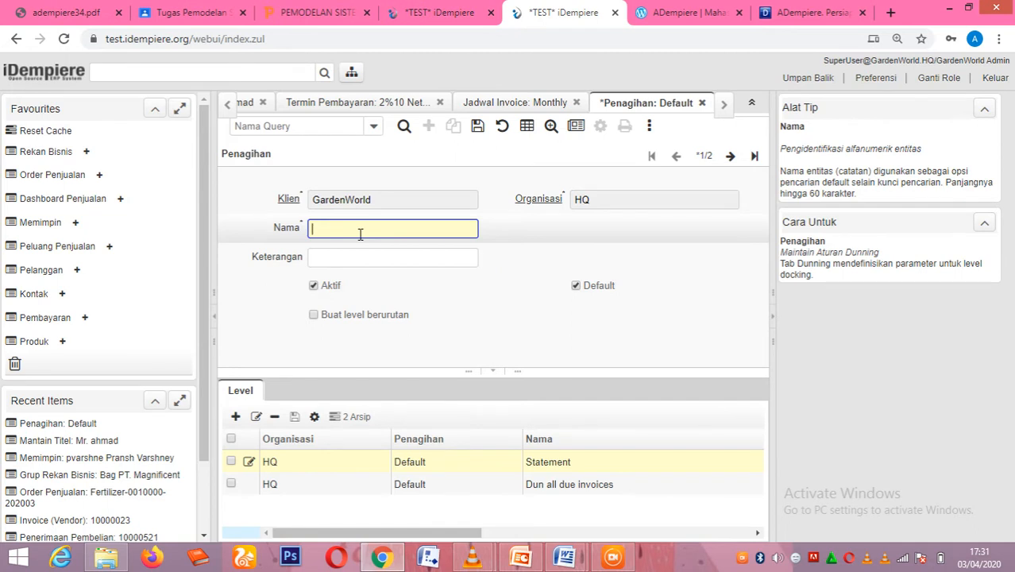
{"action": "type", "text": "Nisa"}
Set the Penagihan record's Keterangan to "Membayar tas sebanyak 30 unit".
{"action": "left_click", "coordinate": [349, 259]}
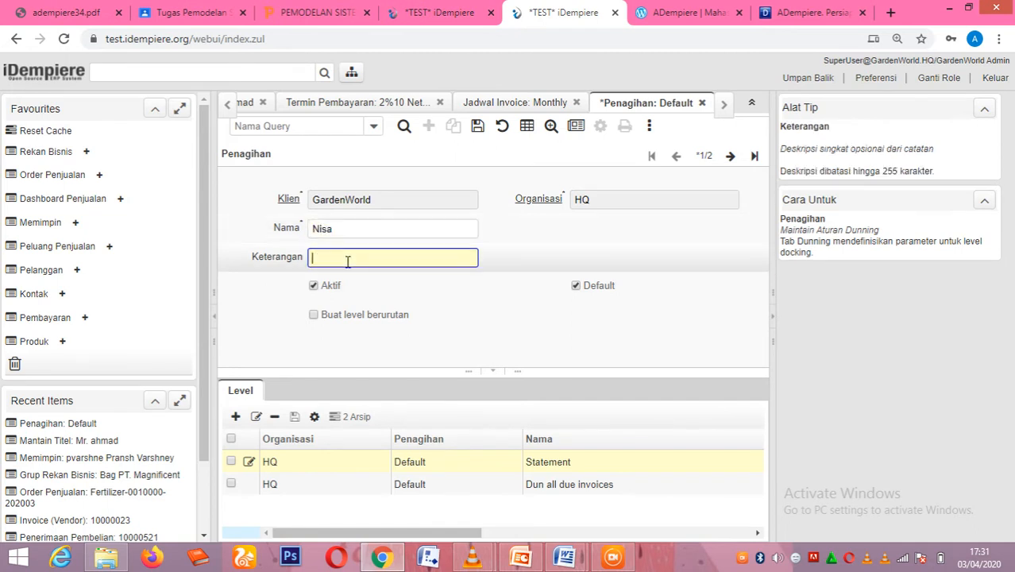
{"action": "type", "text": "Membayar twp"}
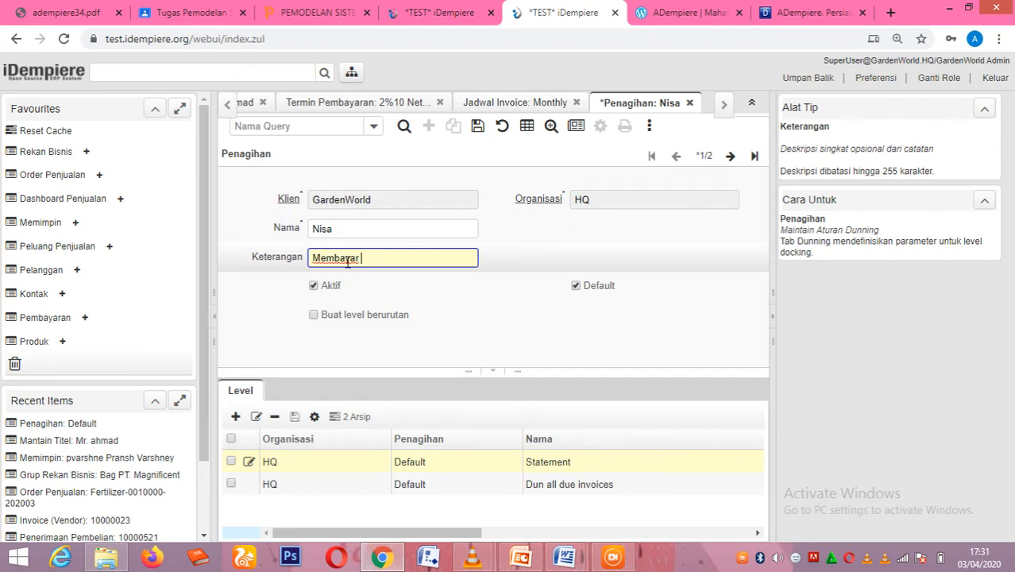
{"action": "key", "text": "BackSpace"}
{"action": "key", "text": "BackSpace"}
{"action": "key", "text": "BackSpace"}
{"action": "type", "text": "as sebanyak 30"}
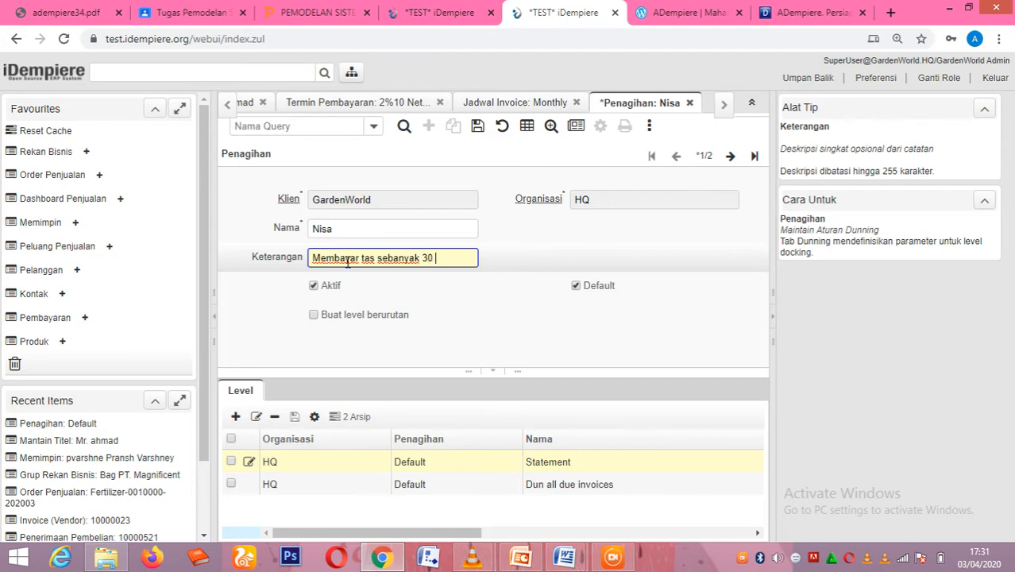
{"action": "type", "text": " unit"}
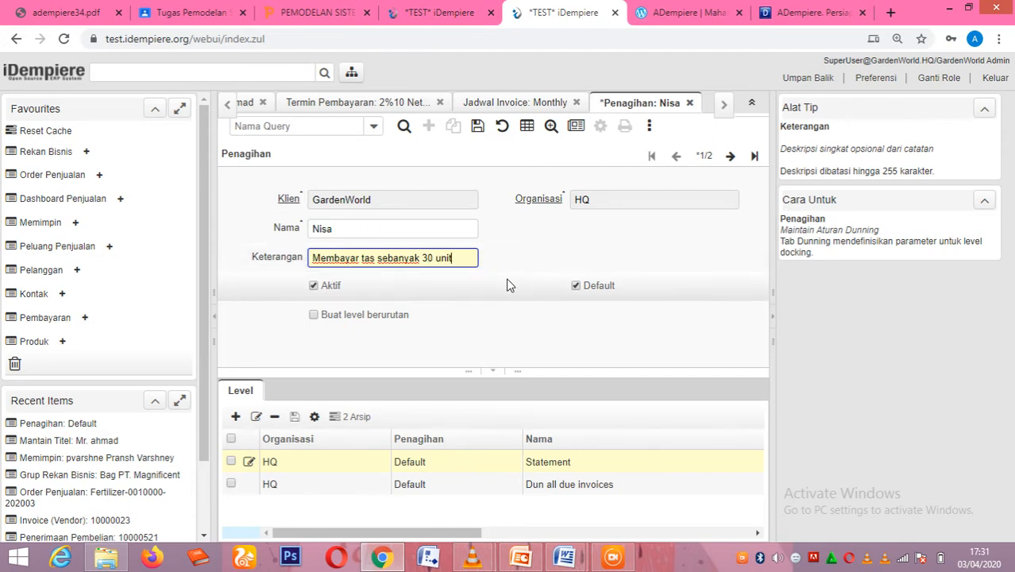
Show the Penagihan records as a grid and look through the columns.
{"action": "left_click", "coordinate": [528, 125]}
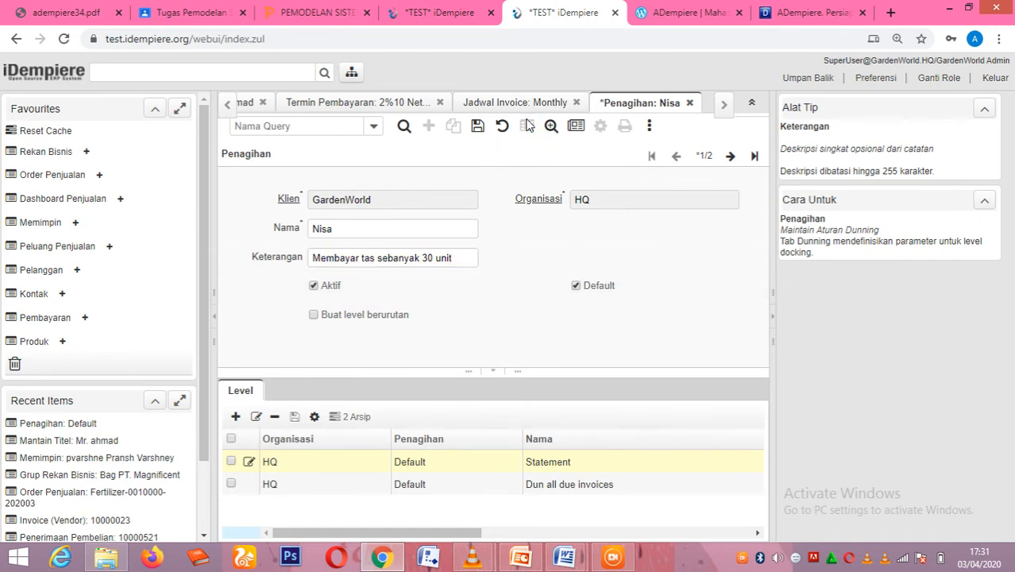
{"action": "left_click", "coordinate": [527, 125]}
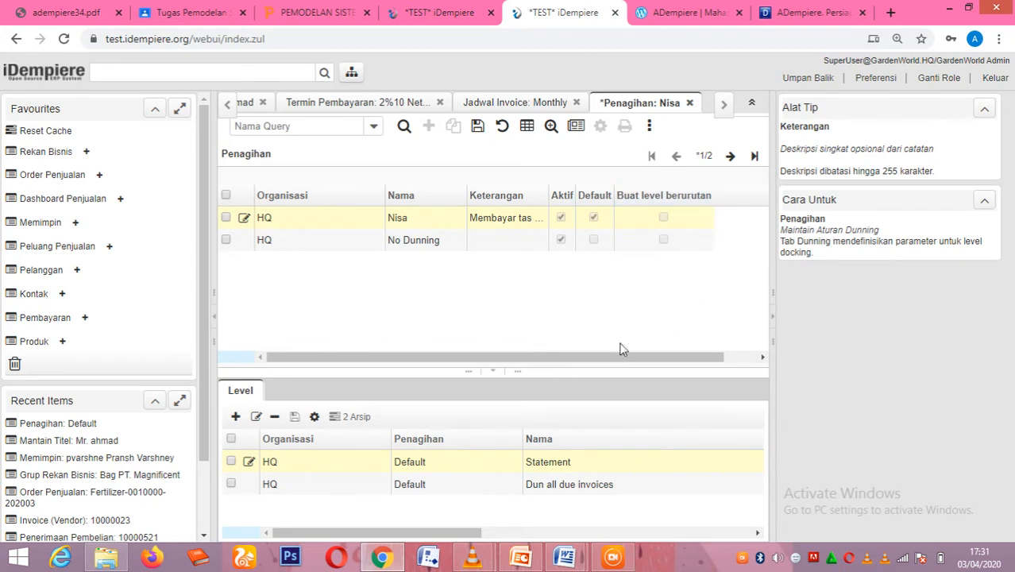
{"action": "left_click_drag", "start_coordinate": [607, 358], "coordinate": [585, 379]}
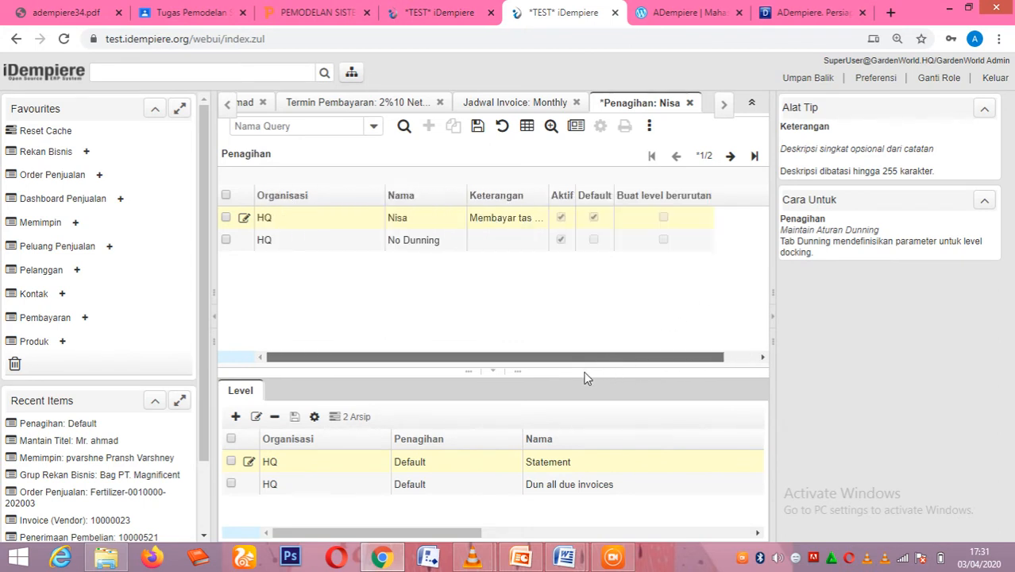
Open the Rekan Bisnis window and examine its basic and advanced search criteria.
{"action": "left_click", "coordinate": [352, 73]}
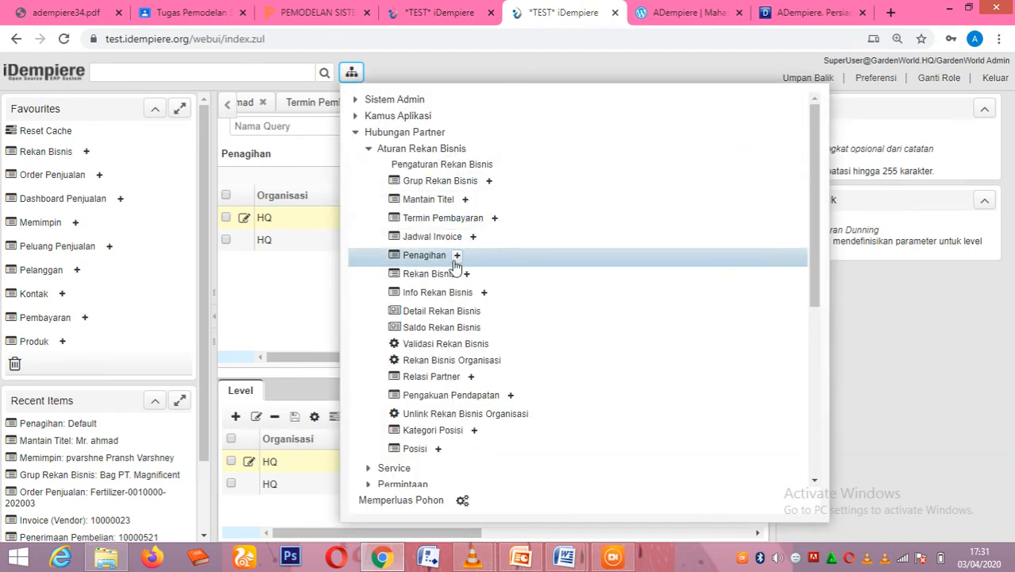
{"action": "left_click", "coordinate": [430, 275]}
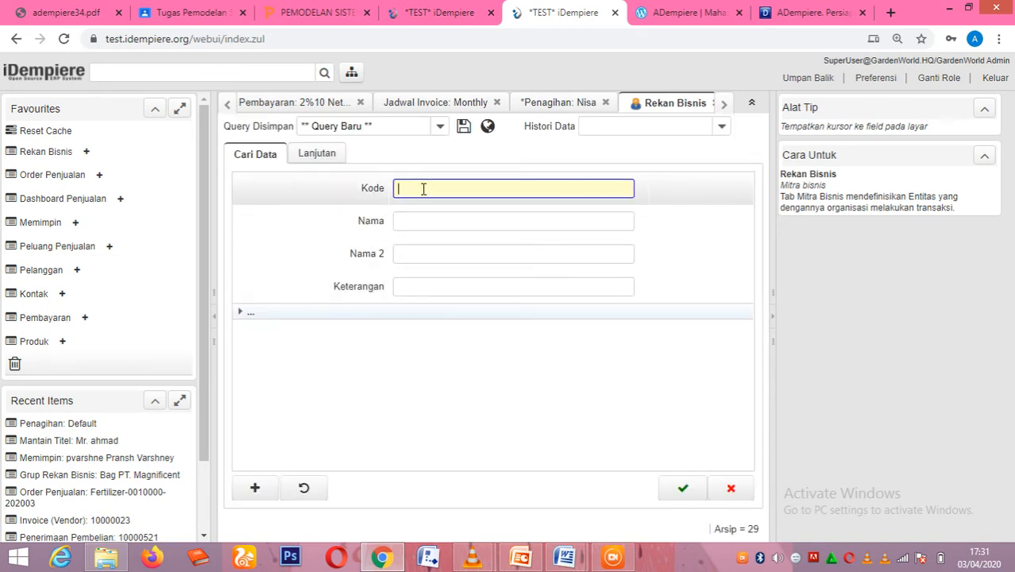
{"action": "left_click", "coordinate": [334, 155]}
{"action": "left_click", "coordinate": [274, 155]}
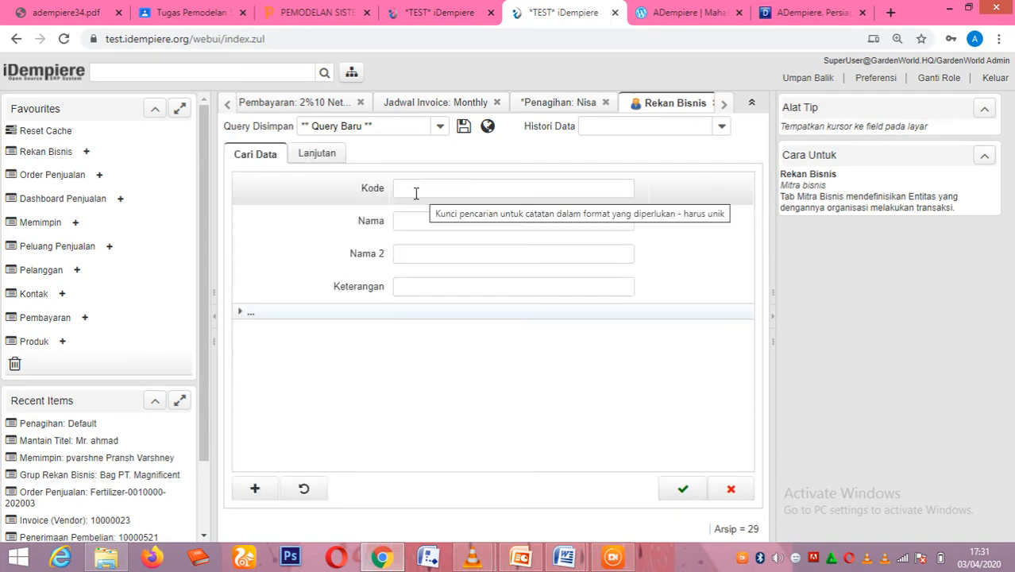
Enter "tas/bag" as Kode and a person's first name as Nama in the Rekan Bisnis search criteria, leaving Nama 2 and Keterangan empty.
{"action": "left_click", "coordinate": [409, 189]}
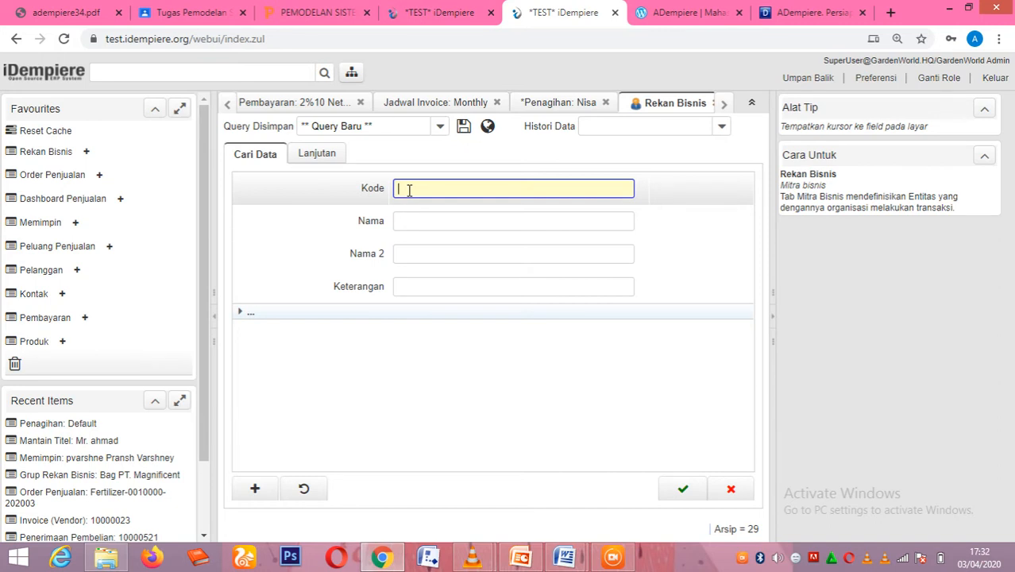
{"action": "type", "text": "tas/bag"}
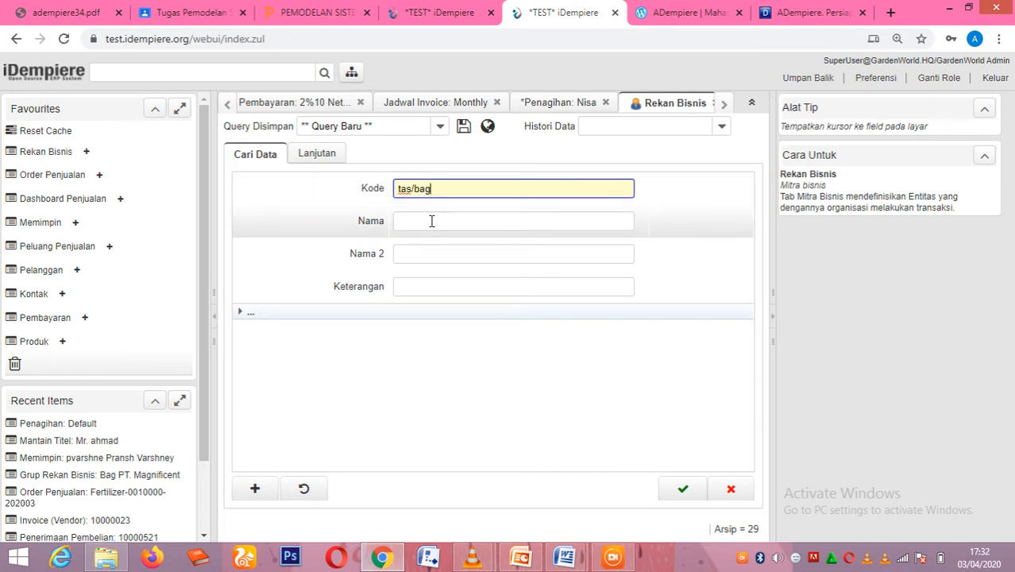
{"action": "left_click", "coordinate": [432, 221]}
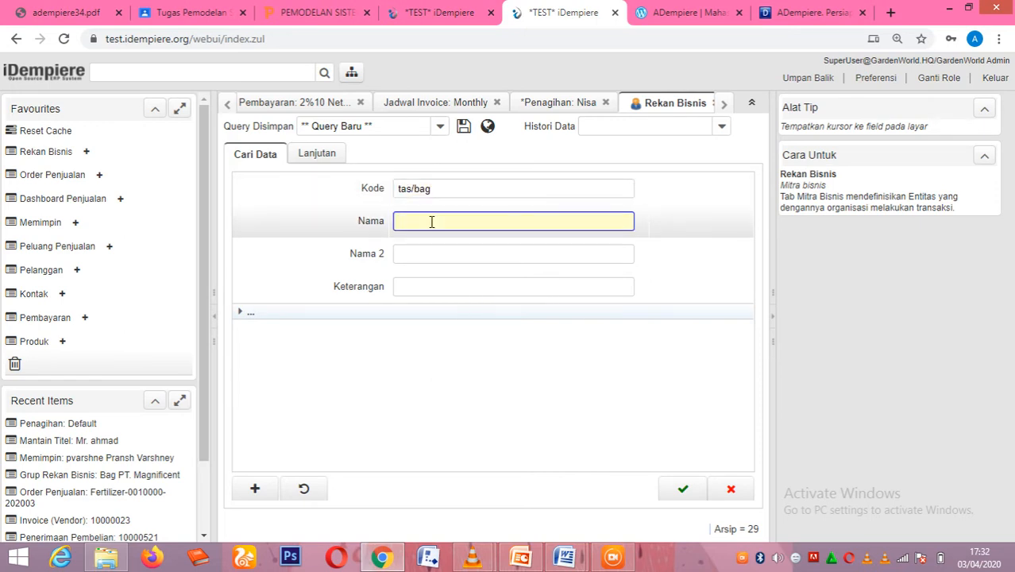
{"action": "type", "text": "Nisa"}
{"action": "left_click", "coordinate": [439, 253]}
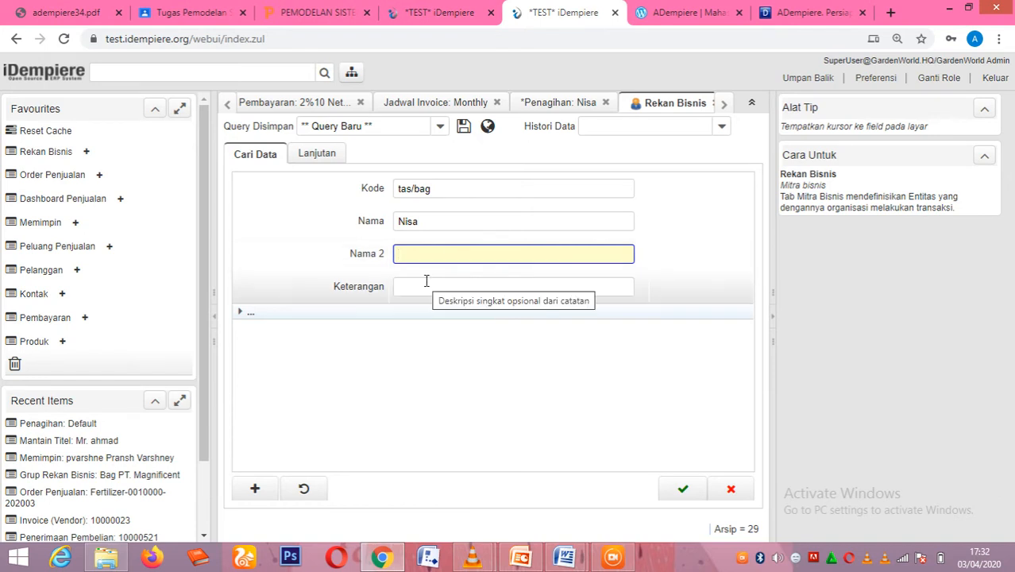
{"action": "left_click", "coordinate": [456, 288]}
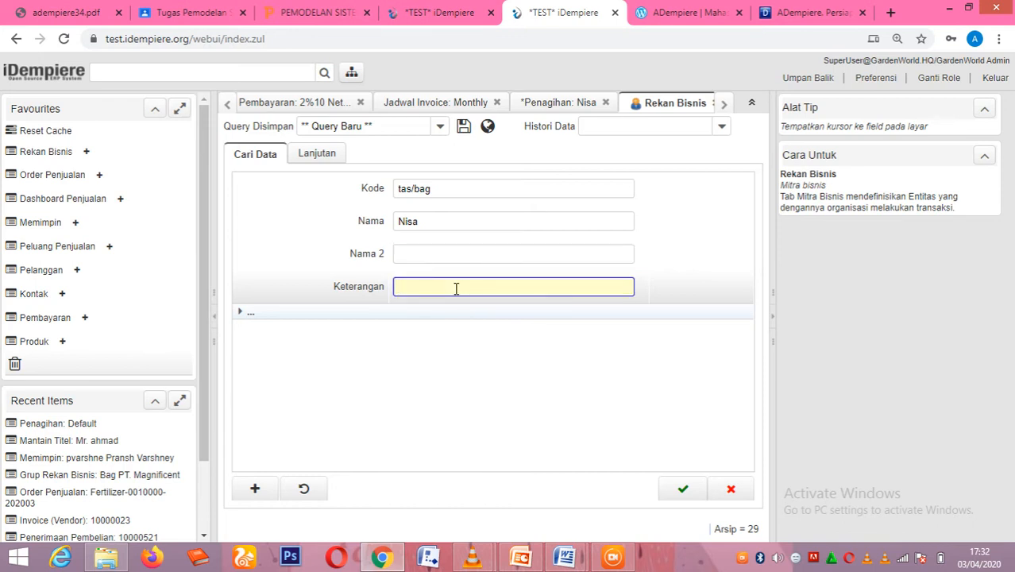
Open the Info Rekan Bisnis window and enter "PT. Sbarkah" as Nama 2 and "tas" as Kode in the search criteria.
{"action": "left_click", "coordinate": [351, 73]}
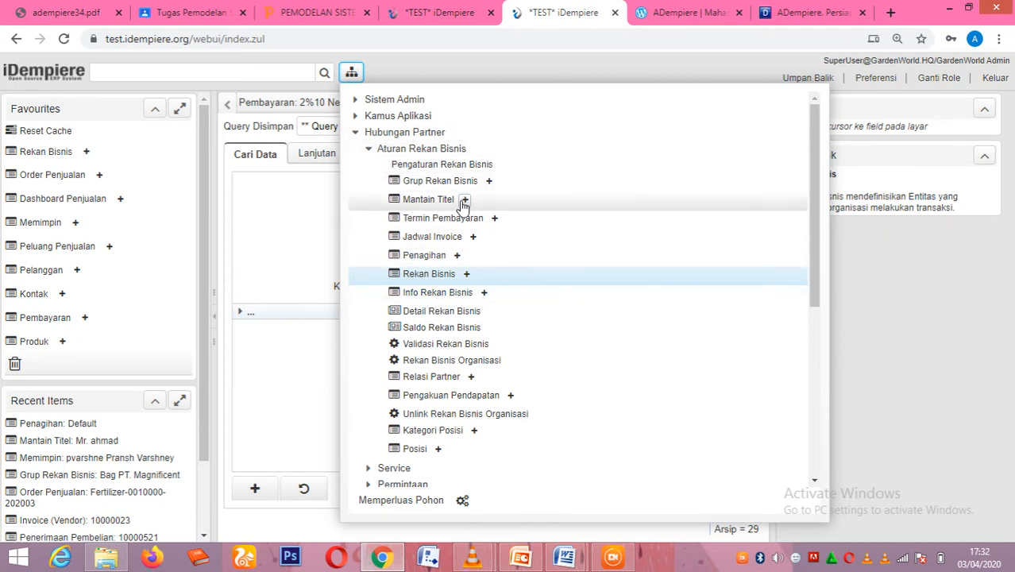
{"action": "left_click", "coordinate": [464, 294]}
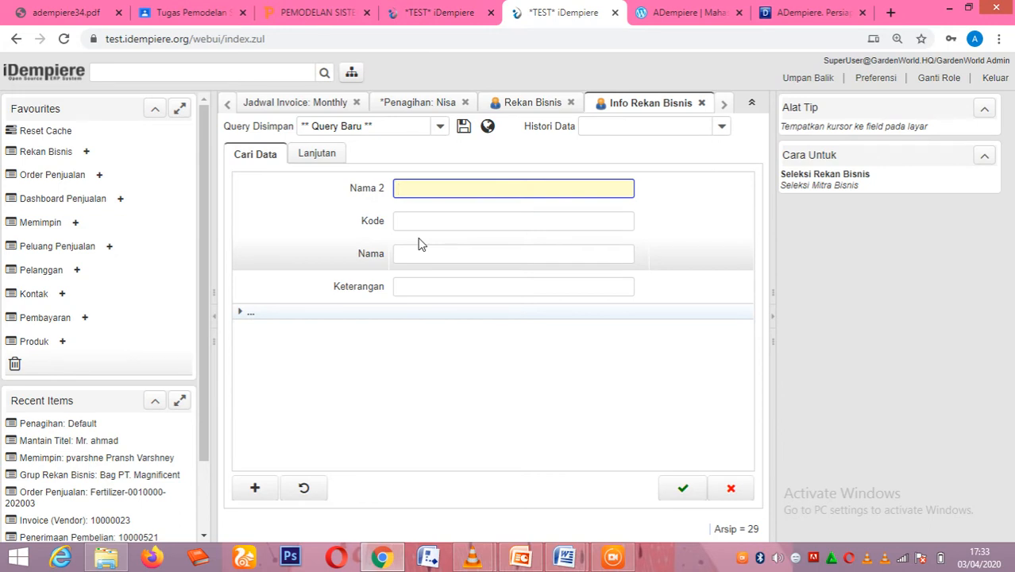
{"action": "type", "text": "PT. Sbarkah"}
{"action": "left_click", "coordinate": [413, 227]}
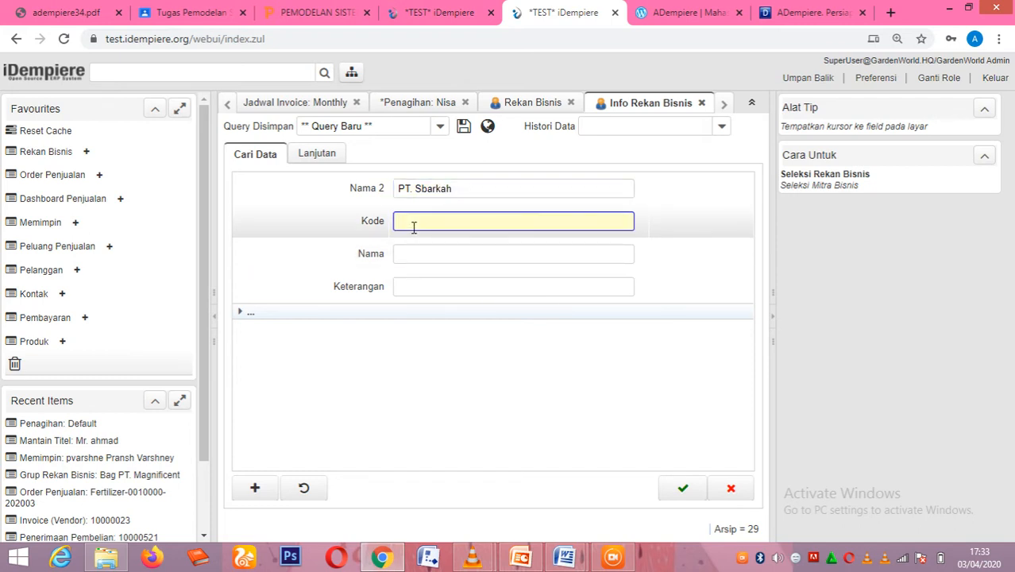
{"action": "type", "text": "tas"}
{"action": "left_click", "coordinate": [443, 260]}
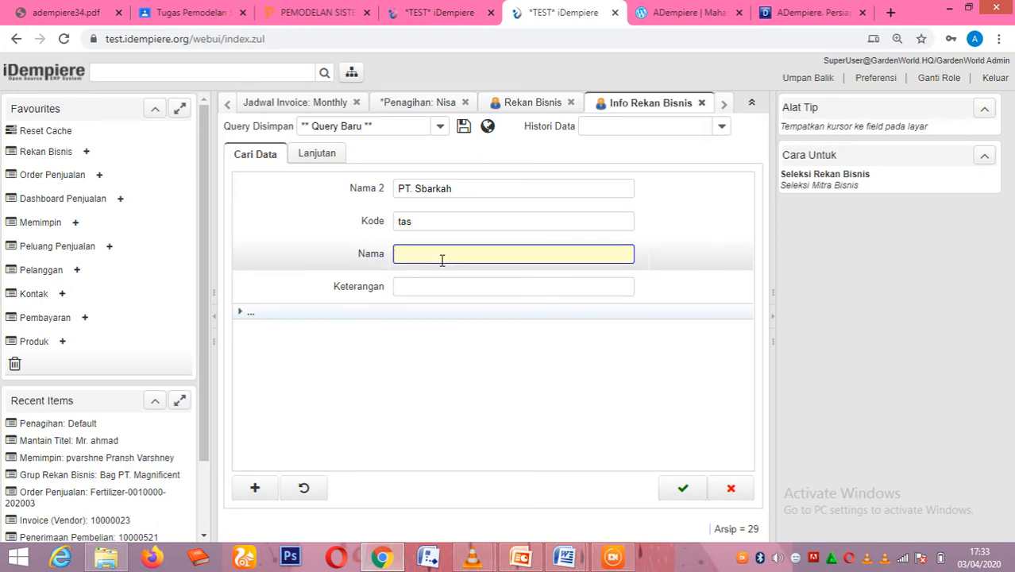
{"action": "left_click", "coordinate": [435, 284]}
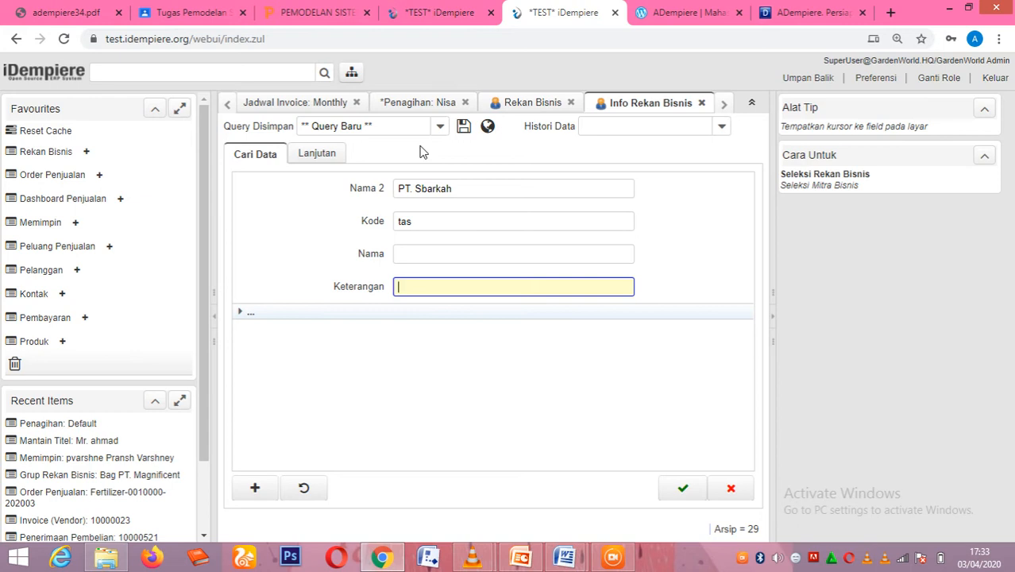
Open the Gudang & Lokasi window under material management and examine the Kode and Organisasi fields of the Fertilizer Transit warehouse.
{"action": "left_click", "coordinate": [352, 74]}
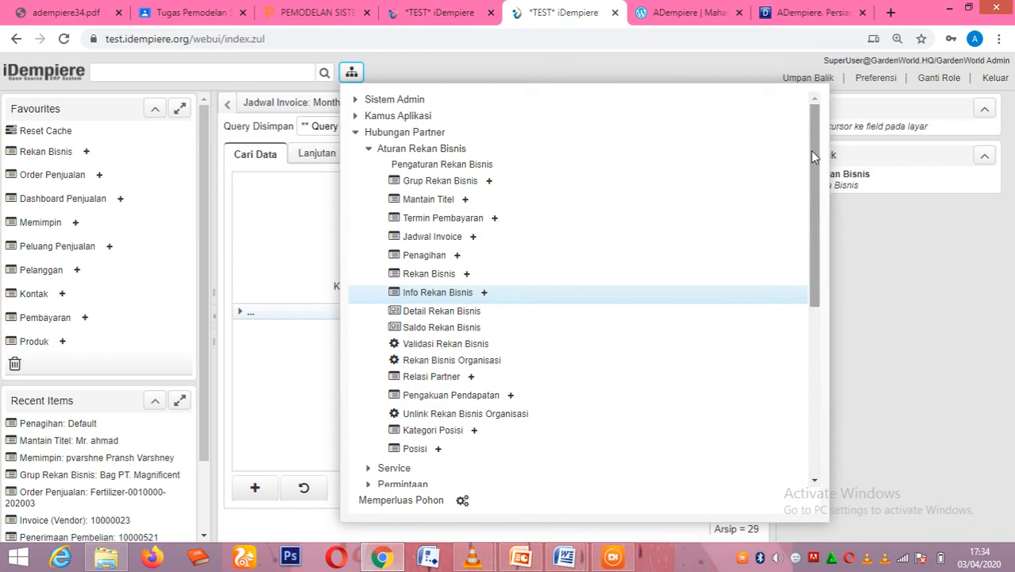
{"action": "left_click_drag", "start_coordinate": [810, 168], "coordinate": [807, 318]}
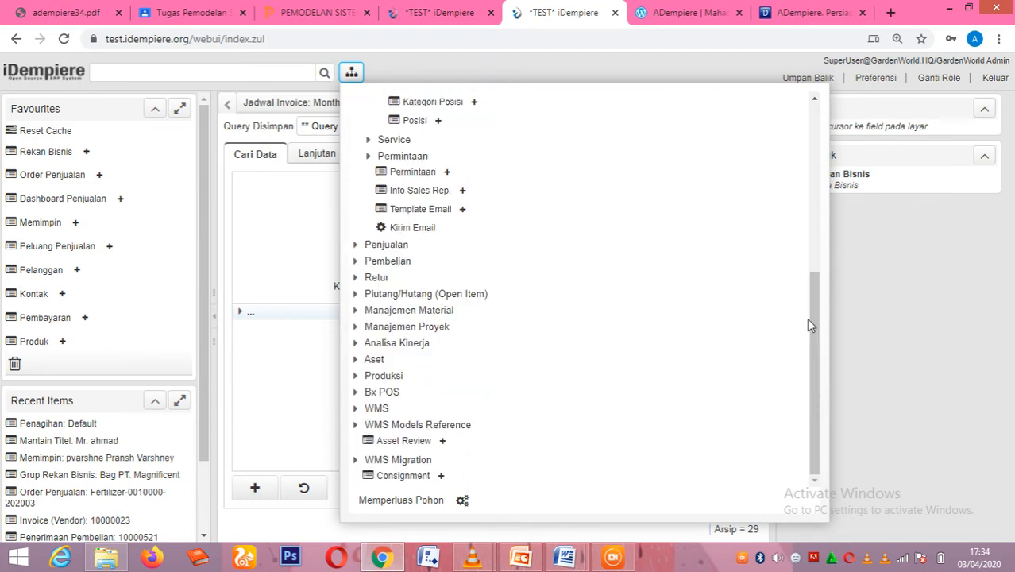
{"action": "left_click", "coordinate": [406, 317]}
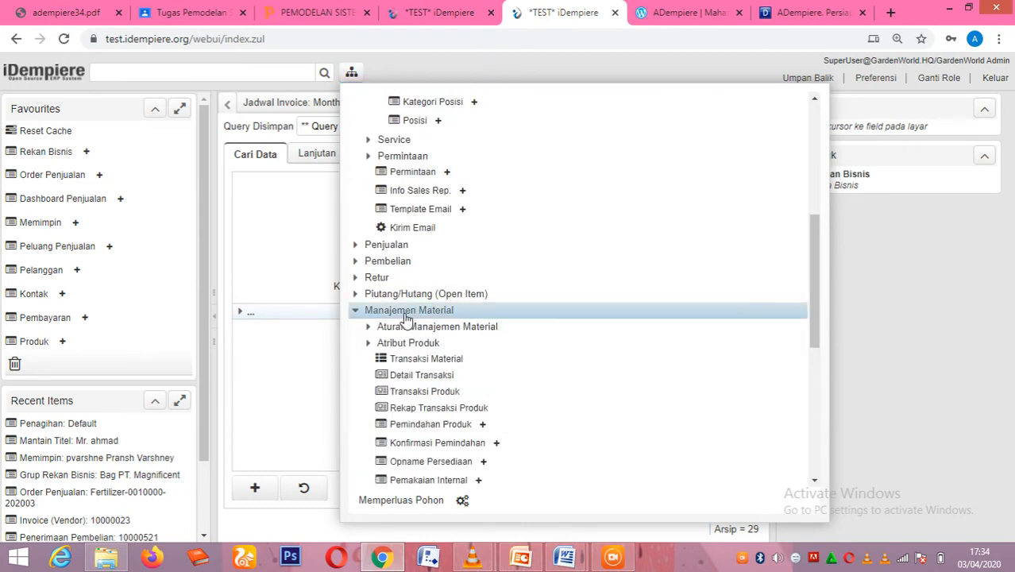
{"action": "left_click", "coordinate": [447, 329]}
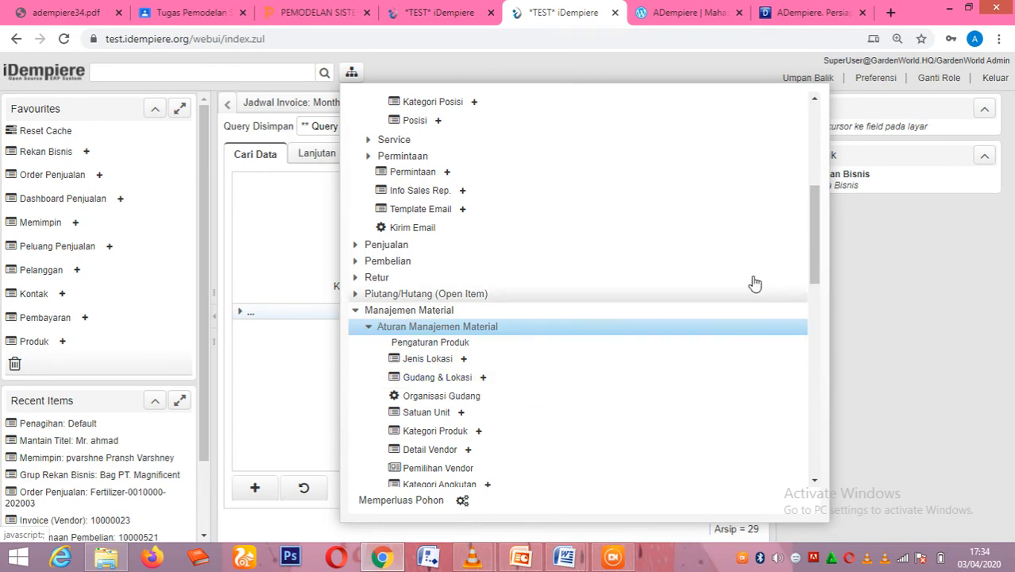
{"action": "left_click_drag", "start_coordinate": [821, 220], "coordinate": [815, 272]}
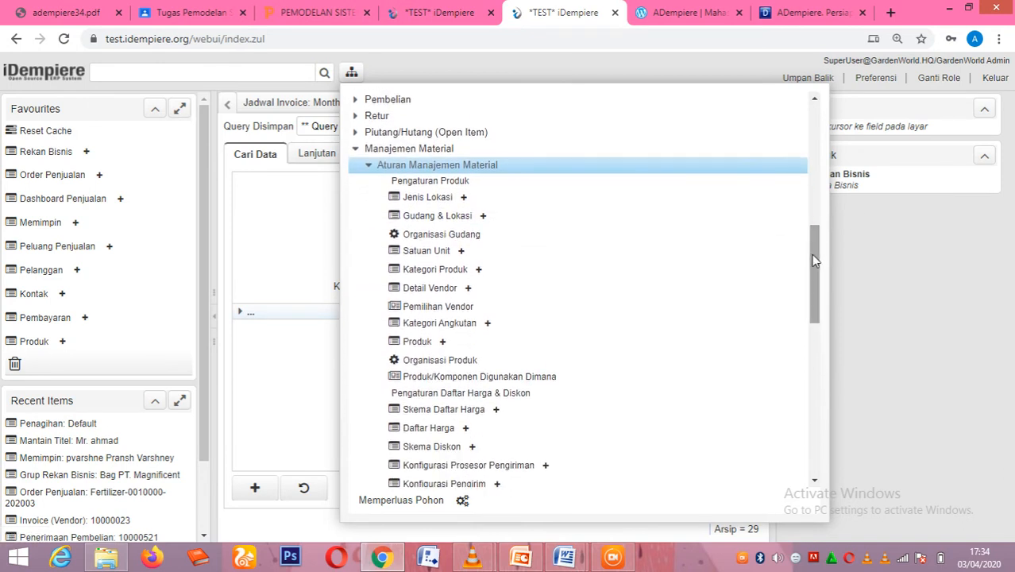
{"action": "left_click", "coordinate": [429, 218]}
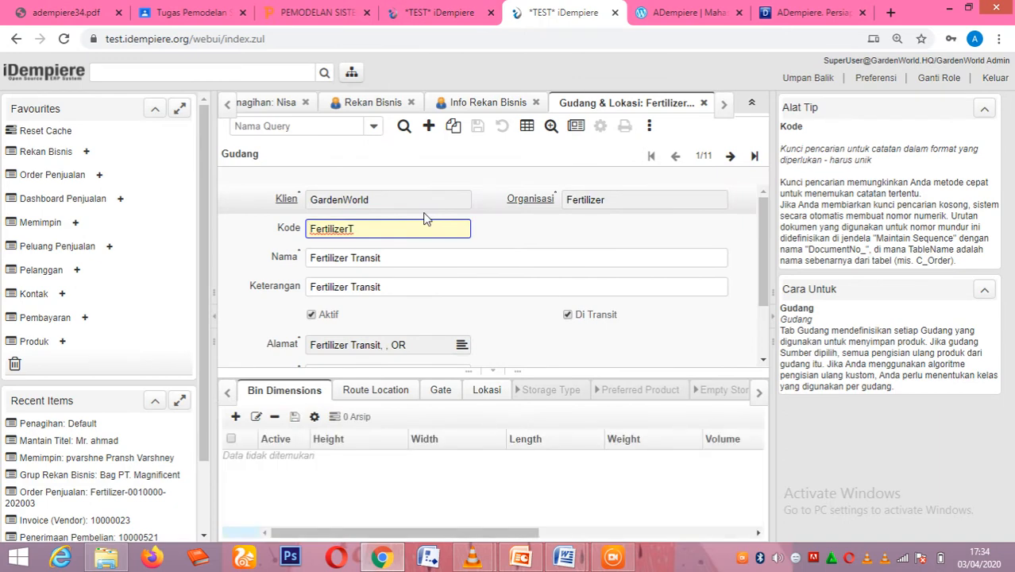
{"action": "left_click", "coordinate": [388, 225]}
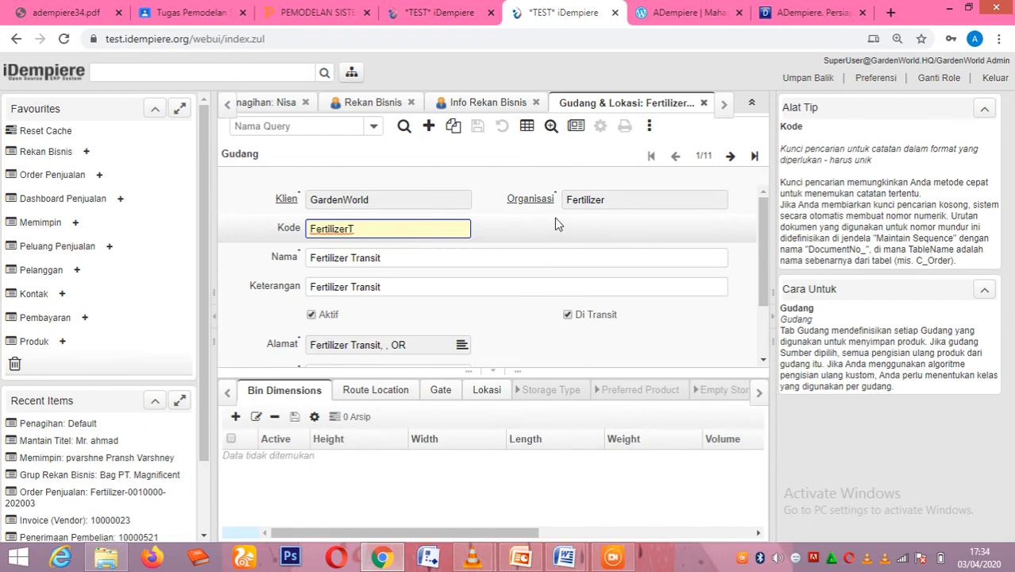
{"action": "left_click", "coordinate": [611, 199]}
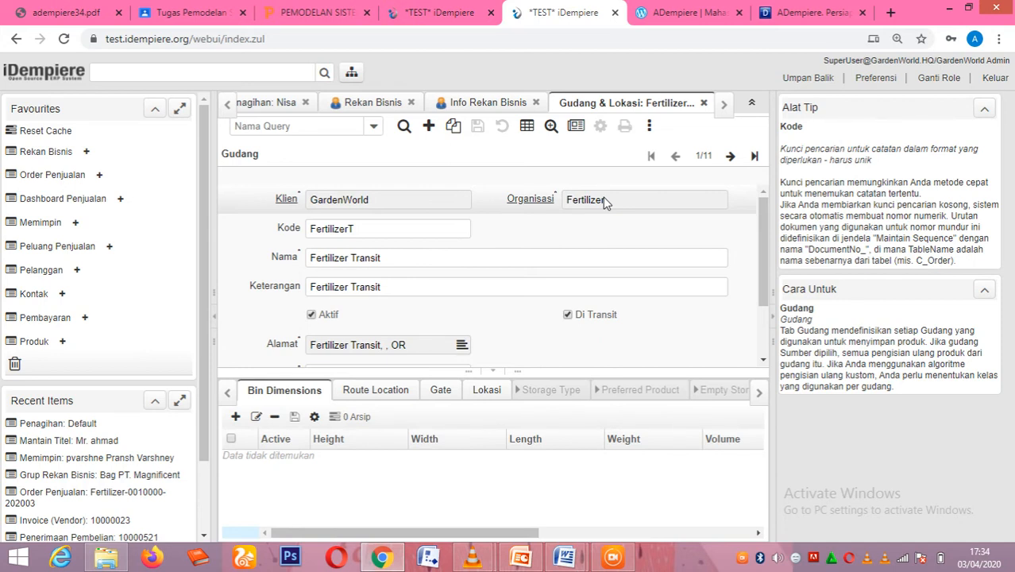
{"action": "left_click", "coordinate": [434, 226]}
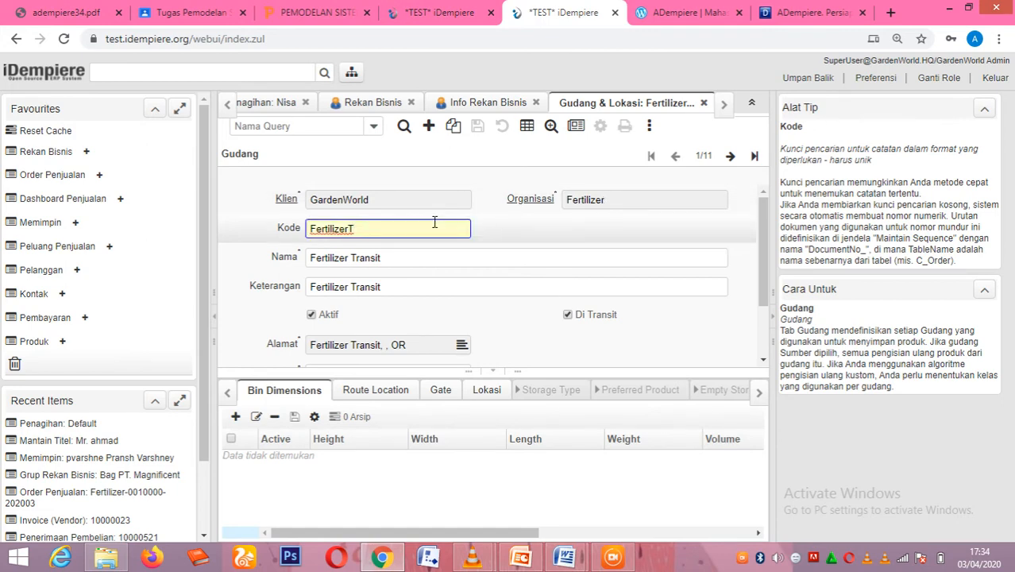
Replace the Fertilizer Transit warehouse's Kode with "kulit".
{"action": "key", "text": "BackSpace"}
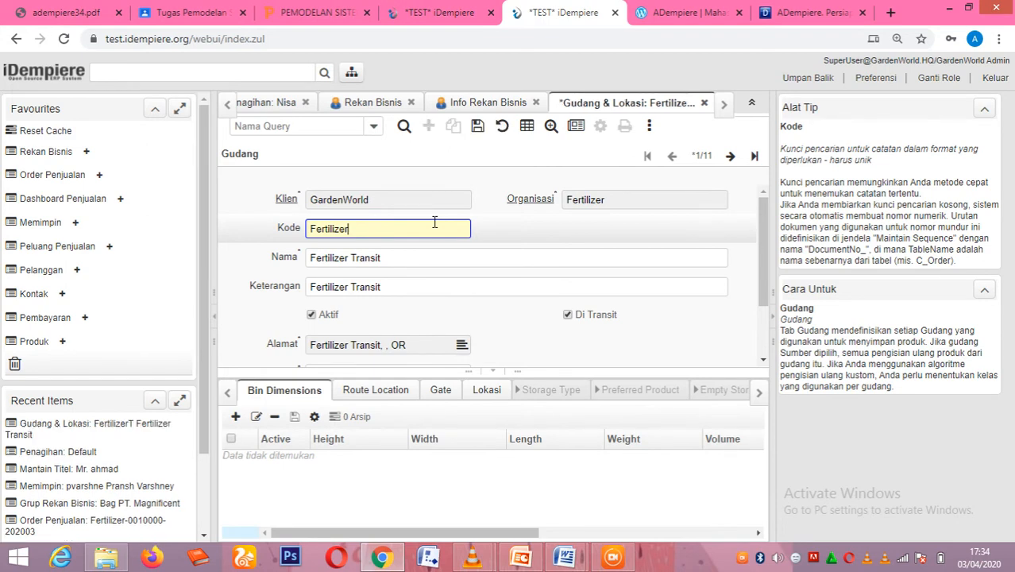
{"action": "left_click", "coordinate": [409, 251]}
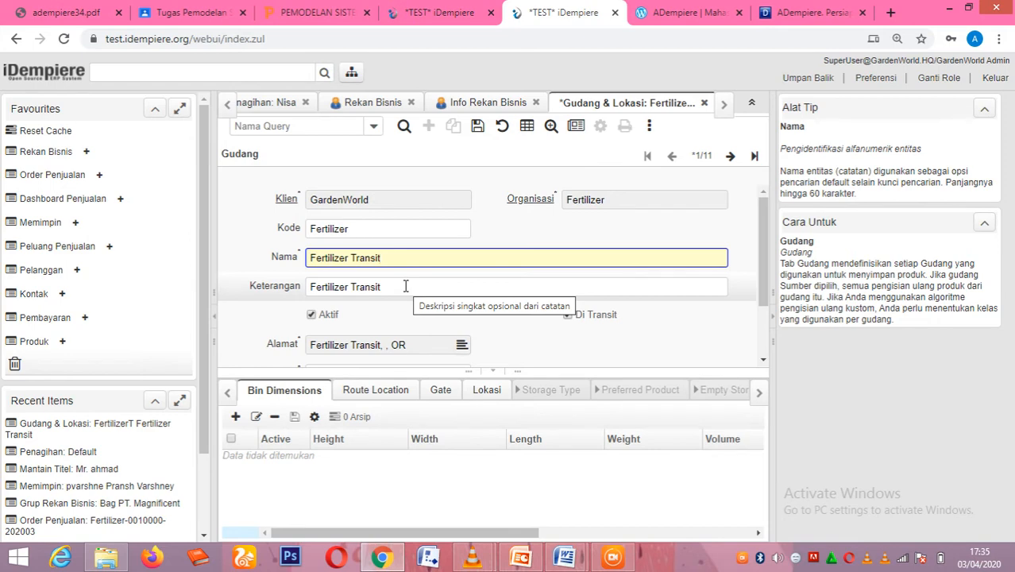
{"action": "left_click", "coordinate": [369, 228]}
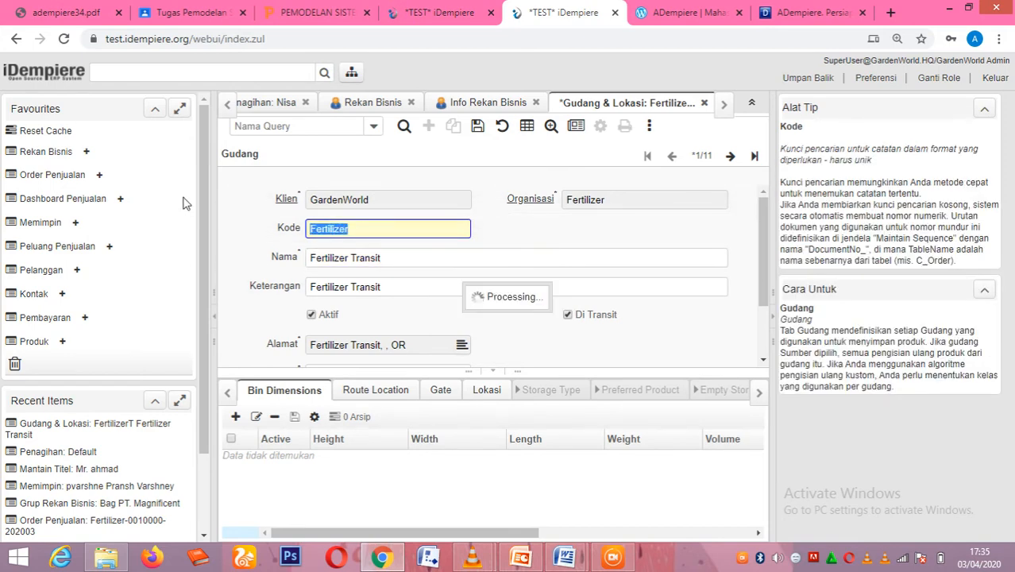
{"action": "key", "text": "BackSpace"}
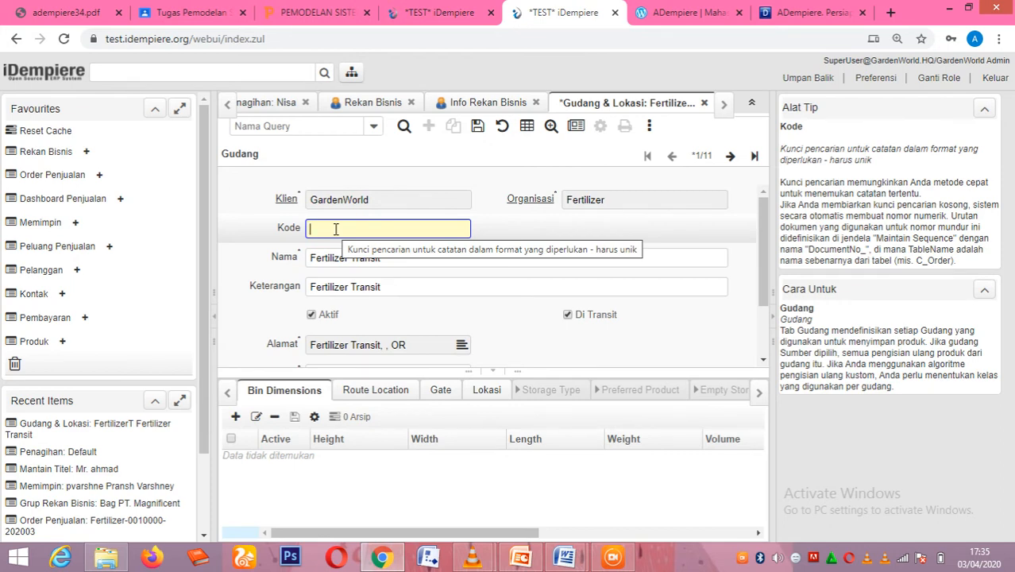
{"action": "type", "text": "kulit"}
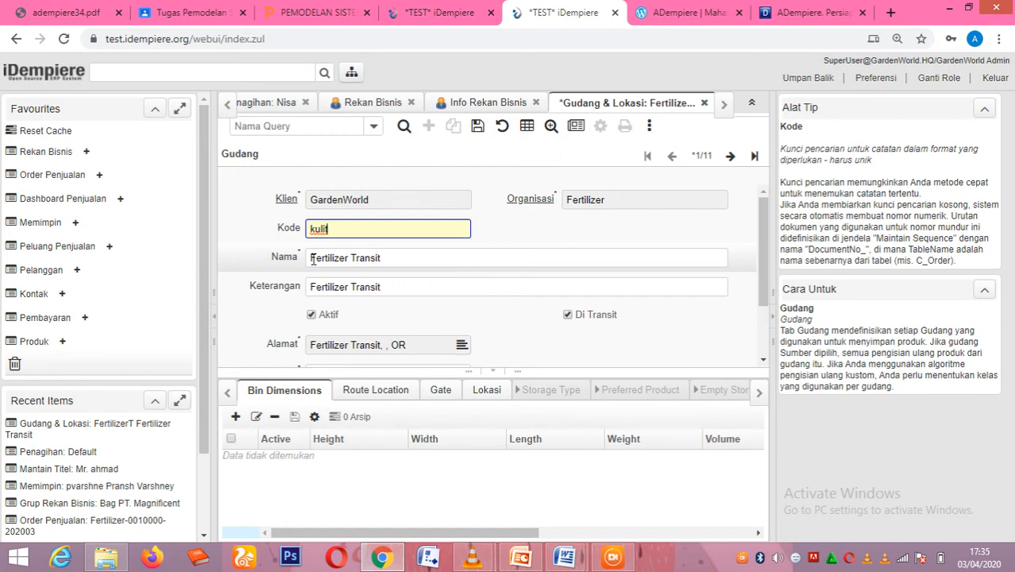
Change both the Nama and the Keterangan of the warehouse to "kulit Transit".
{"action": "left_click_drag", "start_coordinate": [312, 261], "coordinate": [351, 261]}
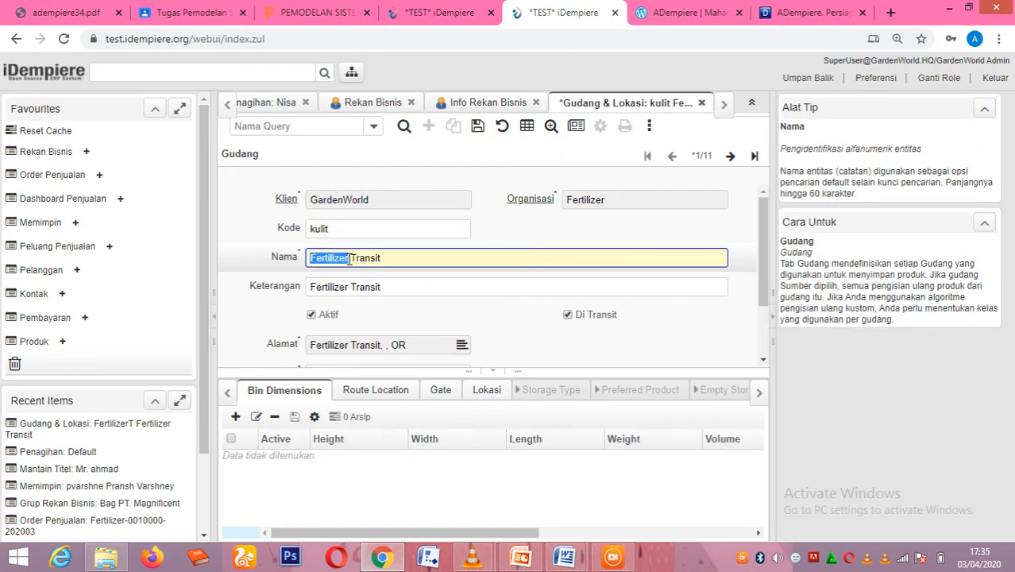
{"action": "type", "text": "kuli"}
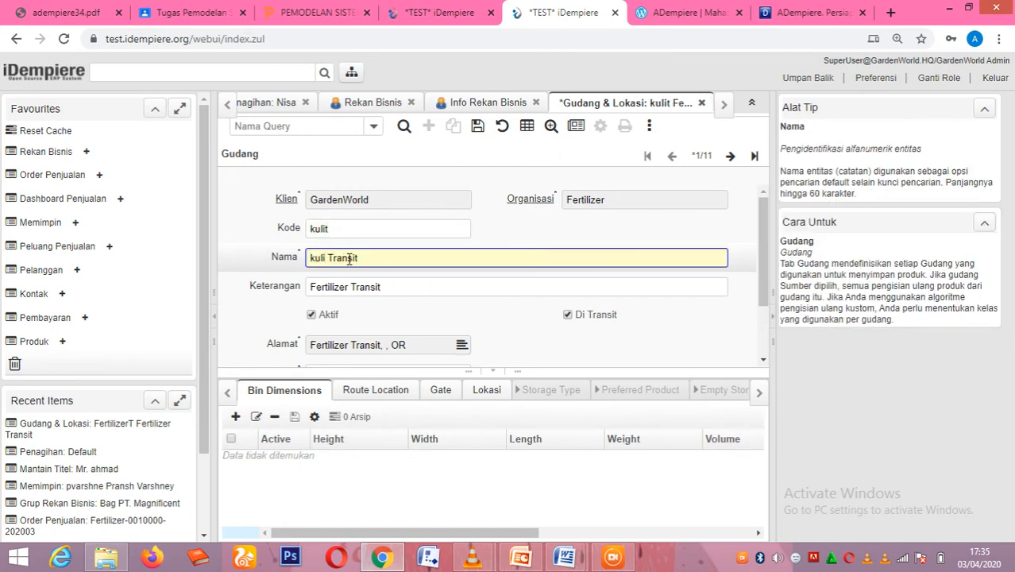
{"action": "type", "text": "t"}
{"action": "double_click", "coordinate": [312, 288]}
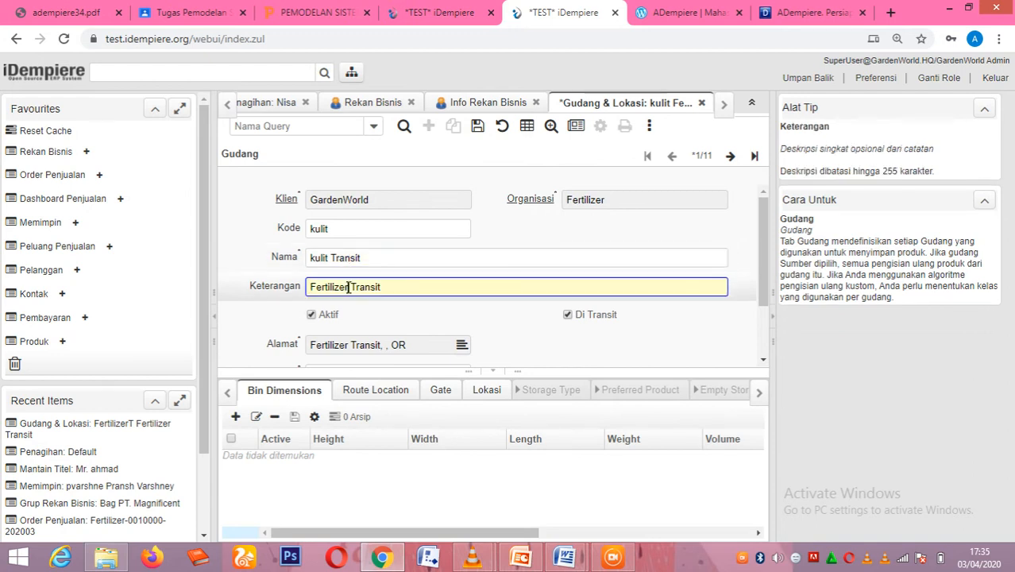
{"action": "type", "text": "kuli"}
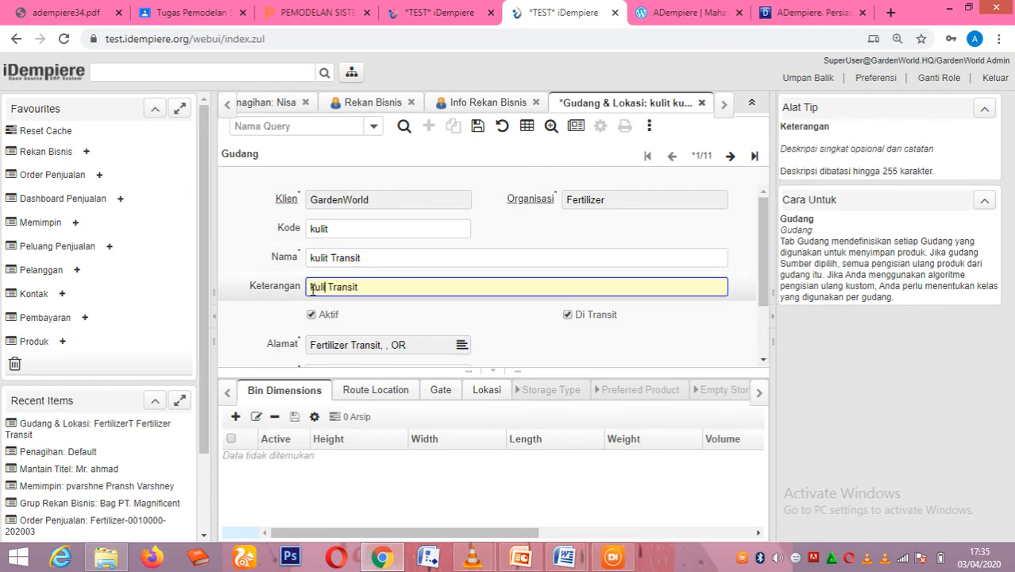
{"action": "type", "text": "t"}
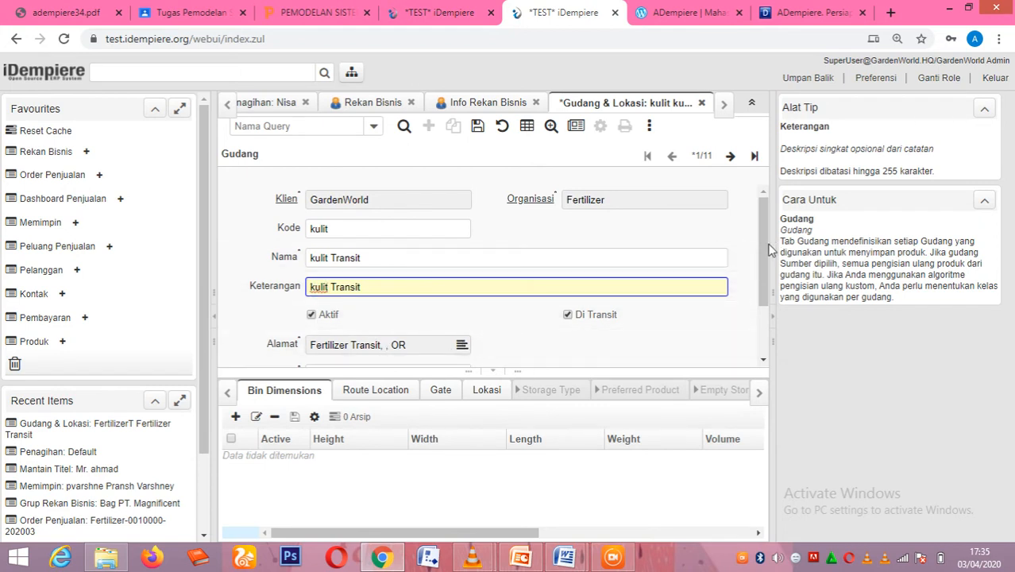
Open the warehouse's Alamat details for editing.
{"action": "left_click_drag", "start_coordinate": [766, 251], "coordinate": [762, 296]}
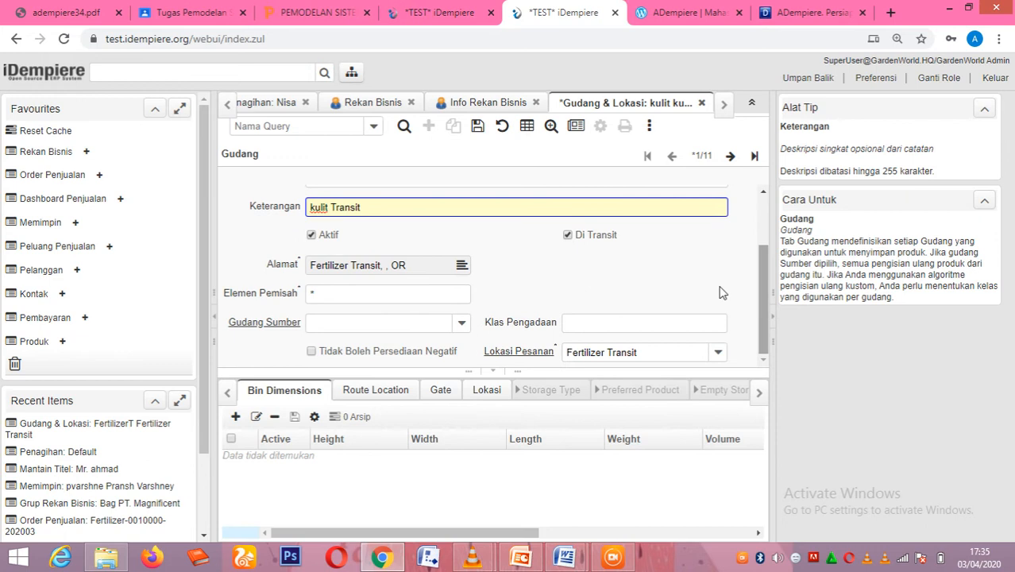
{"action": "left_click", "coordinate": [422, 271]}
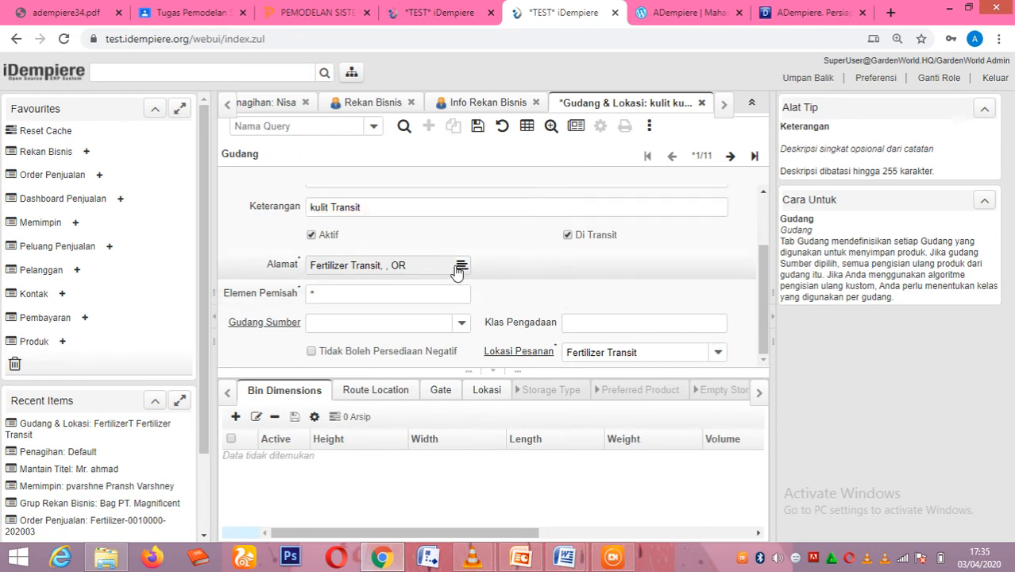
{"action": "left_click", "coordinate": [458, 270]}
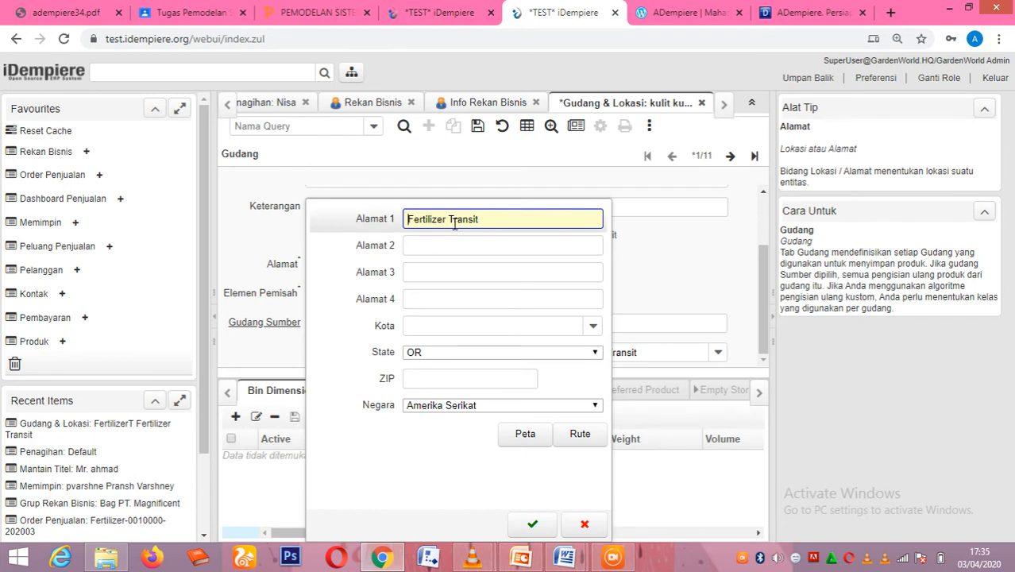
Try to replace Alamat 1 with the warehouse's street address and enter its city as Kota.
{"action": "left_click_drag", "start_coordinate": [446, 223], "coordinate": [399, 228]}
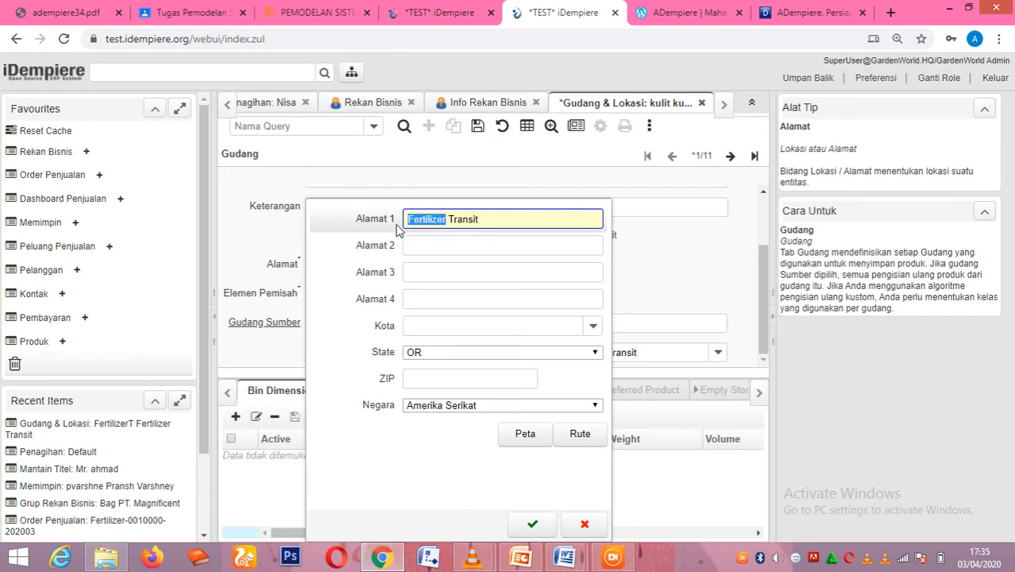
{"action": "type", "text": "kul"}
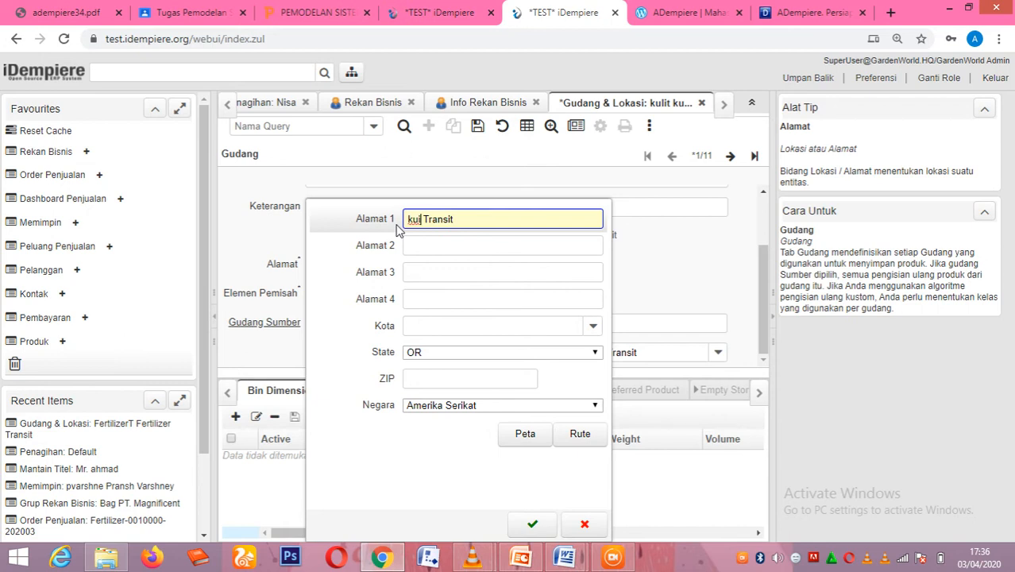
{"action": "key", "text": "BackSpace"}
{"action": "key", "text": "BackSpace"}
{"action": "key", "text": "Delete"}
{"action": "key", "text": "Delete"}
{"action": "key", "text": "Delete"}
{"action": "key", "text": "Delete"}
{"action": "key", "text": "BackSpace"}
{"action": "key", "text": "Delete"}
{"action": "key", "text": "Delete"}
{"action": "key", "text": "Delete"}
{"action": "key", "text": "Delete"}
{"action": "type", "text": "c"}
{"action": "key", "text": "BackSpace"}
{"action": "type", "text": "kp. sukasari"}
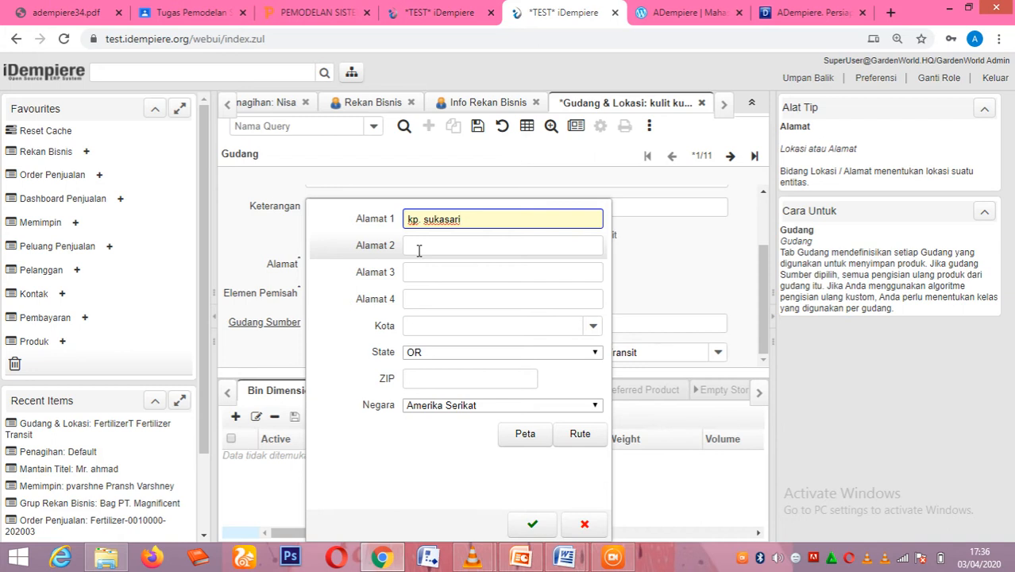
{"action": "left_click", "coordinate": [413, 329]}
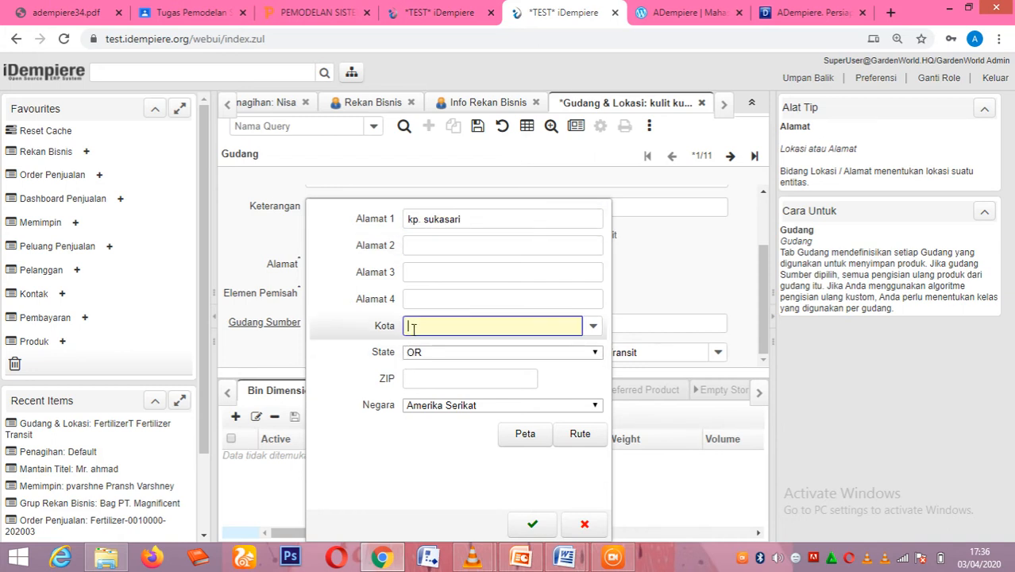
{"action": "type", "text": "Cianjur"}
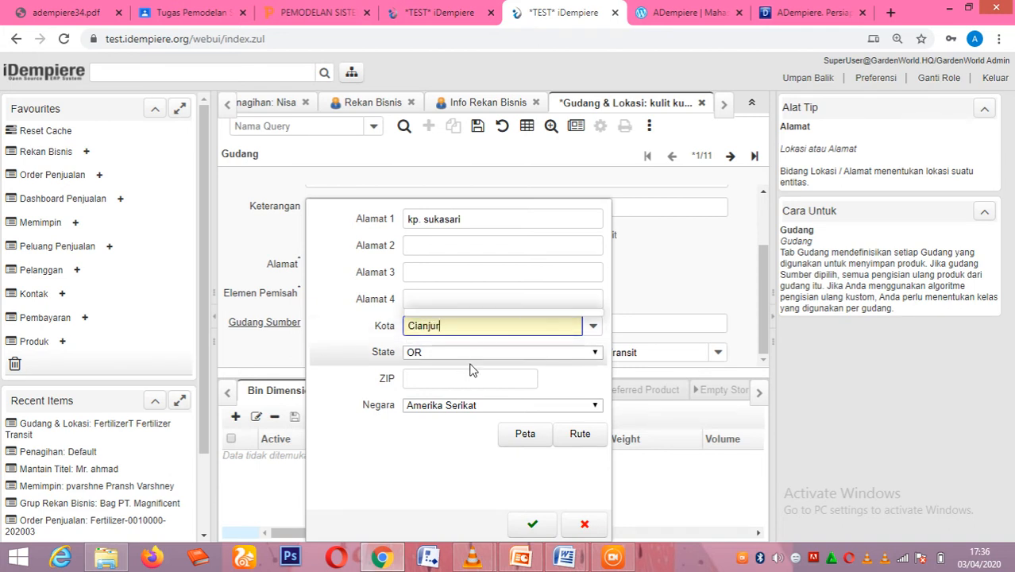
Set the State of the warehouse address to RI, leaving Kota and ZIP empty.
{"action": "left_click", "coordinate": [594, 352]}
{"action": "scroll", "coordinate": [445, 302], "scroll_direction": "down", "scroll_amount": 3}
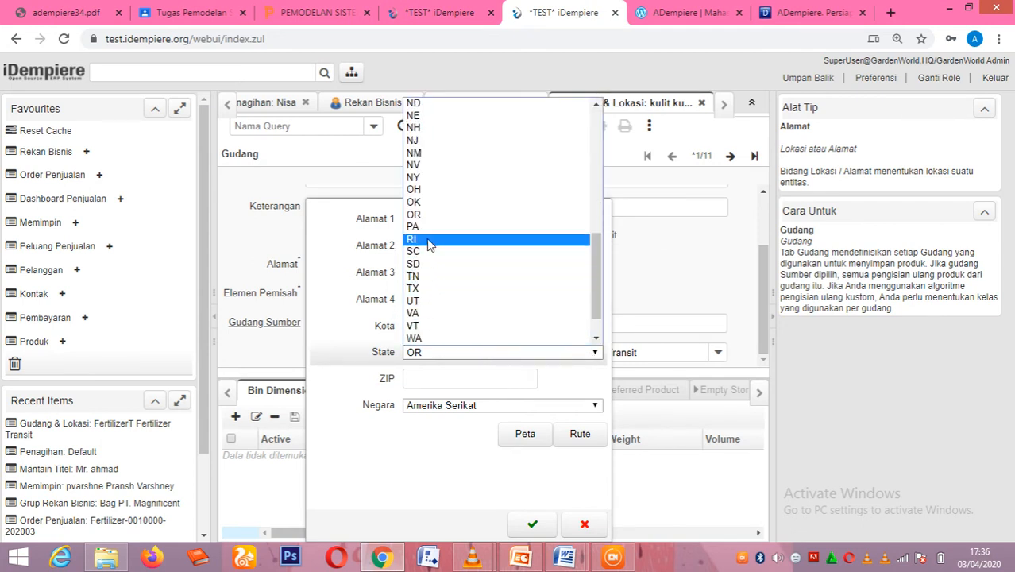
{"action": "left_click", "coordinate": [428, 239]}
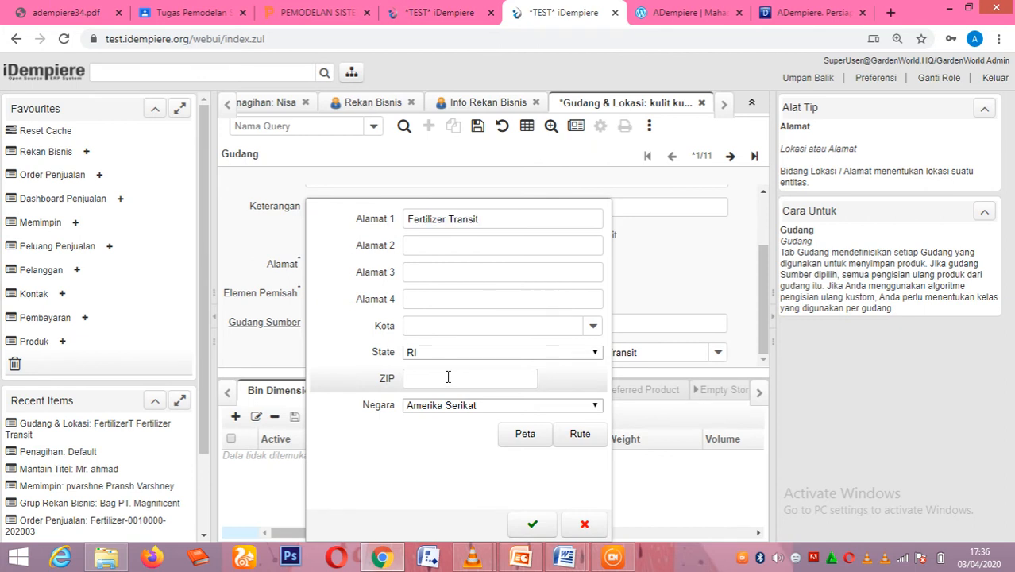
{"action": "left_click", "coordinate": [595, 330]}
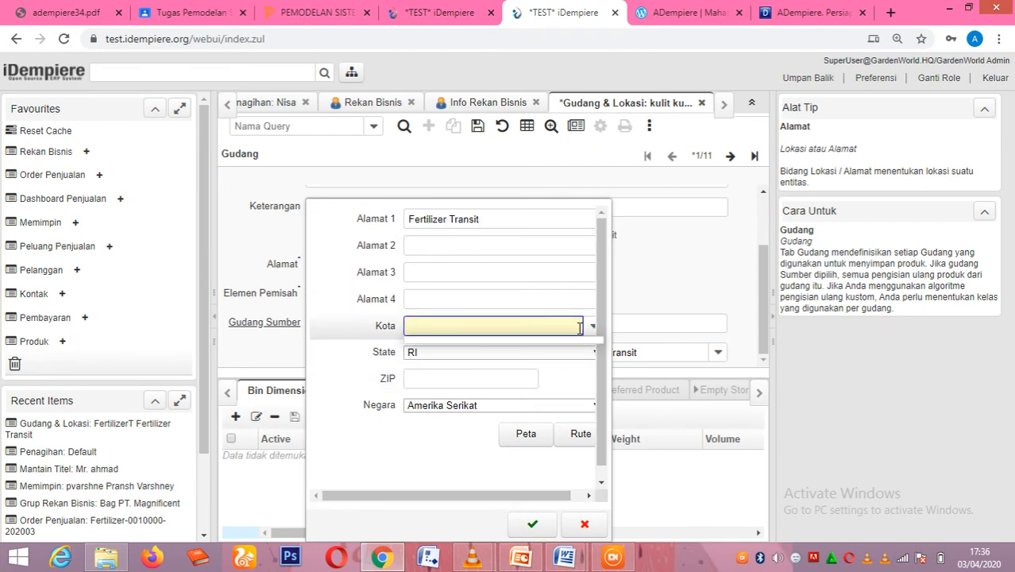
{"action": "left_click", "coordinate": [439, 359]}
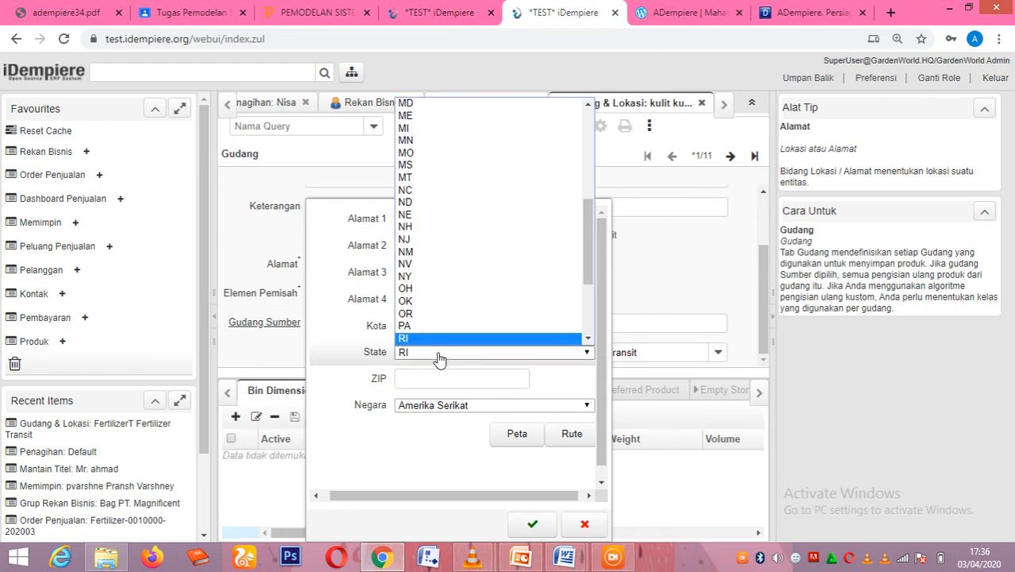
{"action": "scroll", "coordinate": [436, 341], "scroll_direction": "down", "scroll_amount": 1}
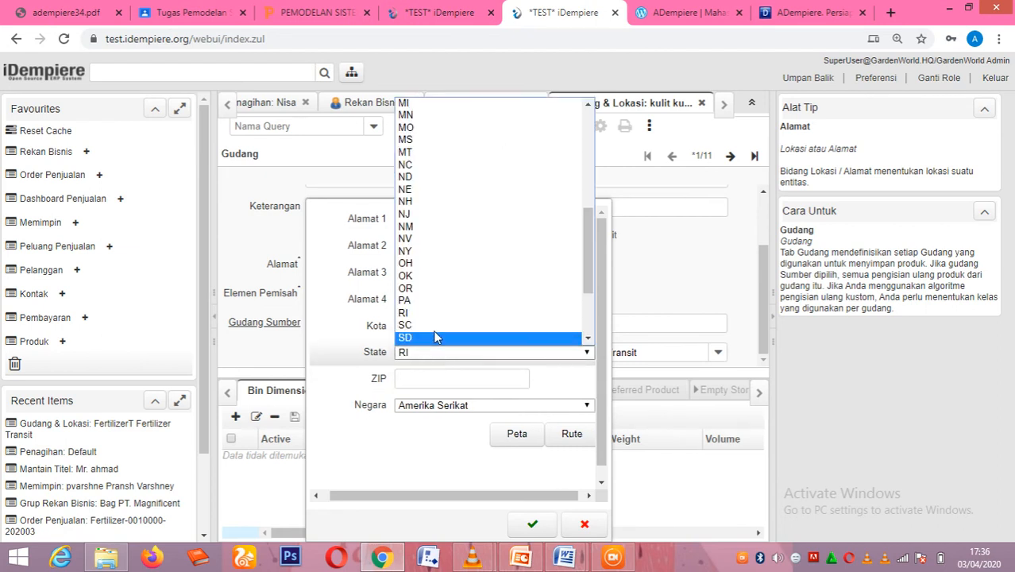
{"action": "left_click", "coordinate": [438, 376]}
Set the Negara of the warehouse address to Indonesia and accept the address.
{"action": "left_click", "coordinate": [493, 406]}
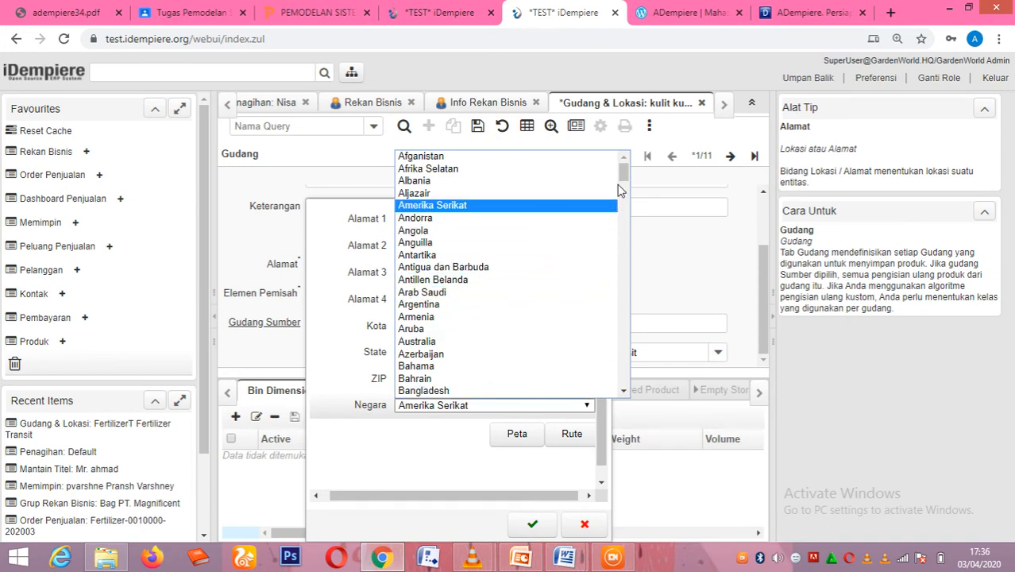
{"action": "left_click_drag", "start_coordinate": [625, 177], "coordinate": [630, 237]}
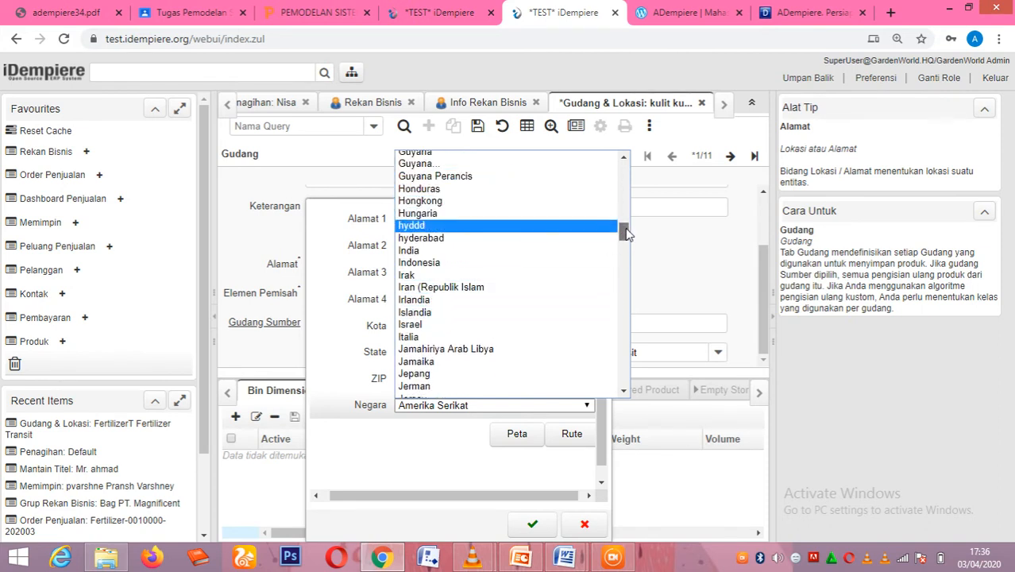
{"action": "left_click", "coordinate": [458, 263]}
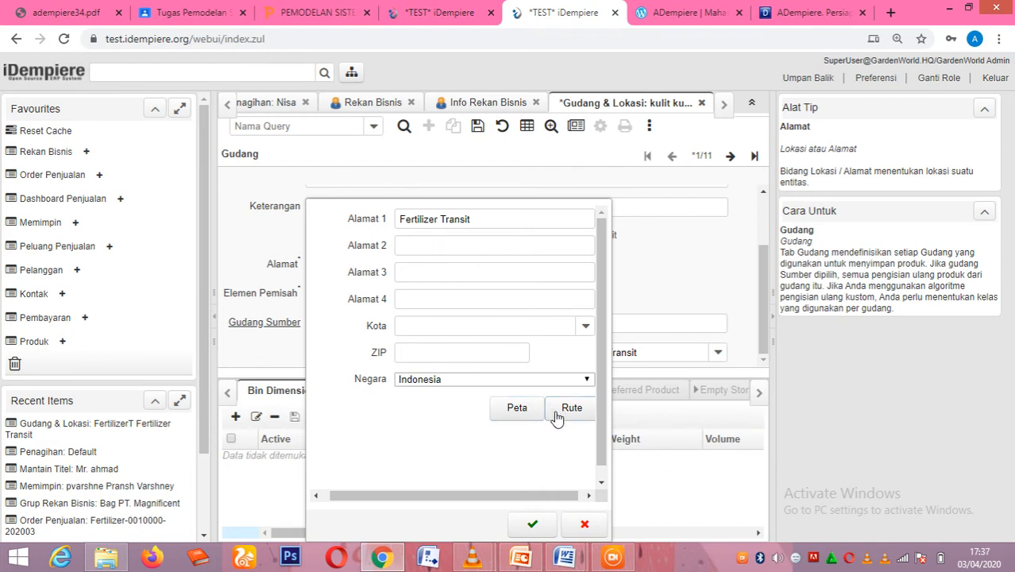
{"action": "left_click", "coordinate": [528, 534]}
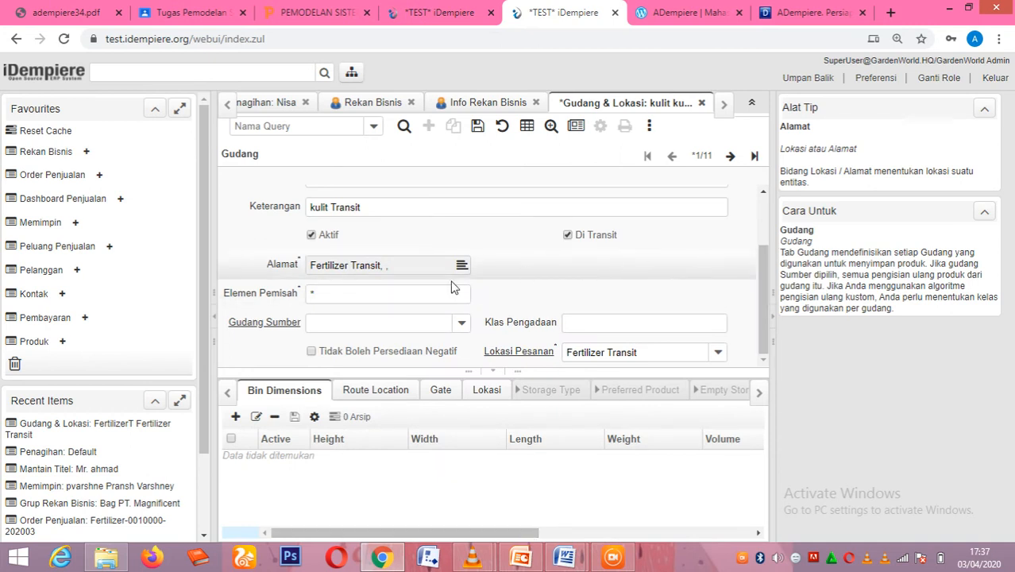
Re-enter "*" as the warehouse's Elemen Pemisah.
{"action": "left_click", "coordinate": [396, 293]}
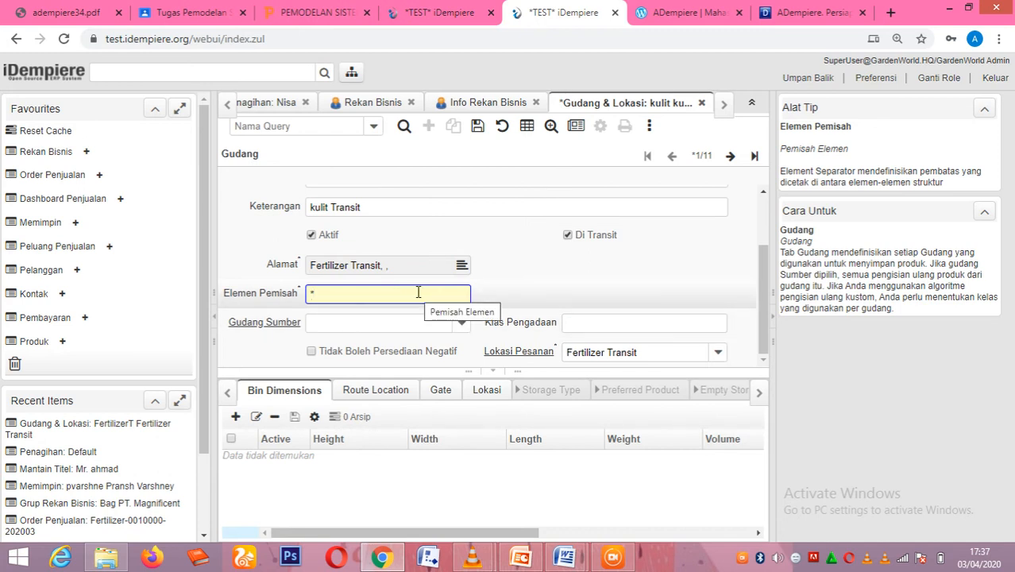
{"action": "key", "text": "BackSpace"}
{"action": "type", "text": "*"}
Save the warehouse record and show the warehouses as a grid to check the kulit entry.
{"action": "left_click", "coordinate": [477, 129]}
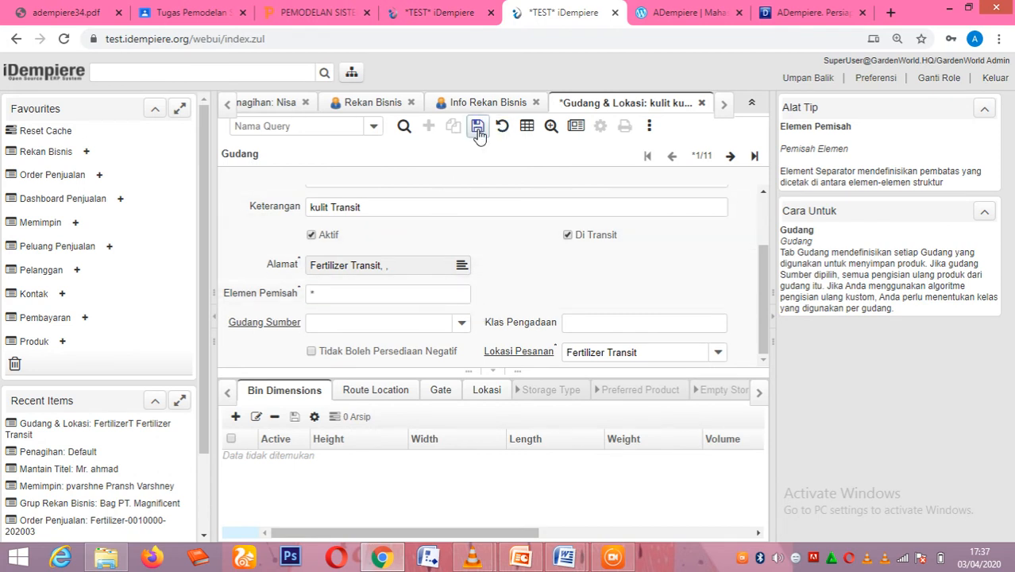
{"action": "left_click", "coordinate": [528, 128]}
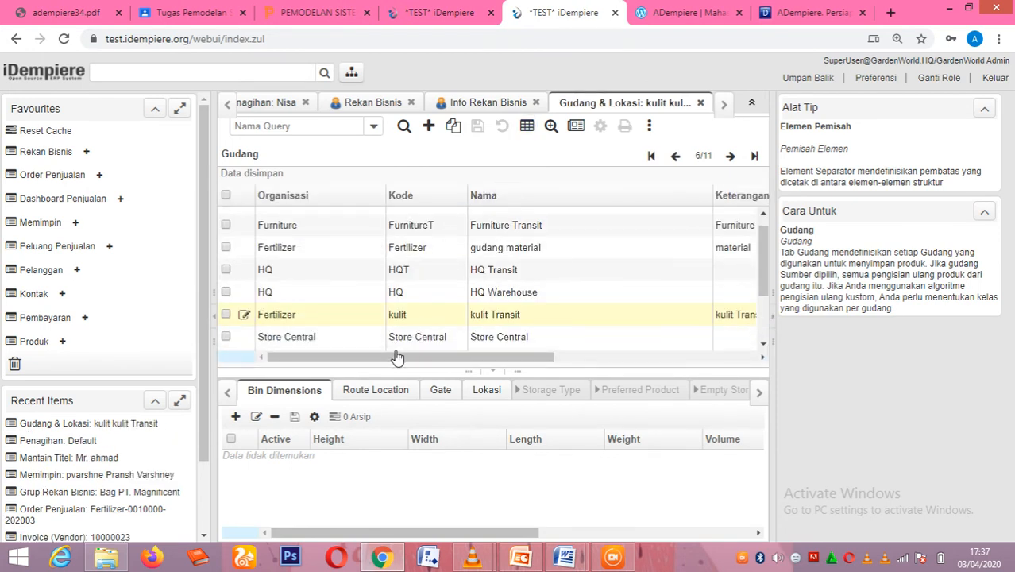
{"action": "mouse_move", "coordinate": [390, 358]}
{"action": "left_mouse_down"}
{"action": "mouse_move", "coordinate": [487, 350]}
{"action": "mouse_move", "coordinate": [384, 367]}
{"action": "left_mouse_up"}
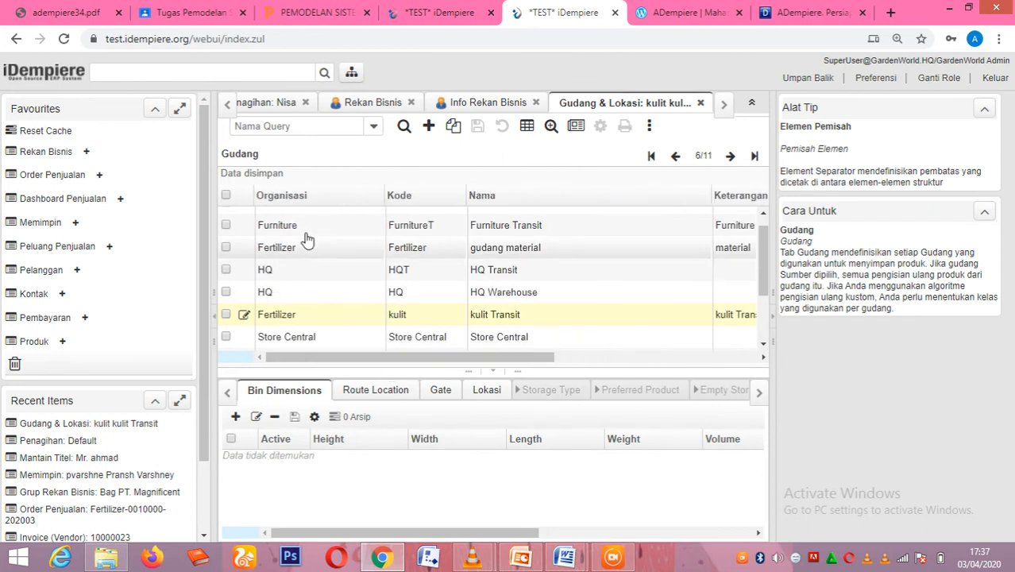
Open the Kategori Produk window from the material management rules to work on the Assembly category.
{"action": "left_click", "coordinate": [353, 72]}
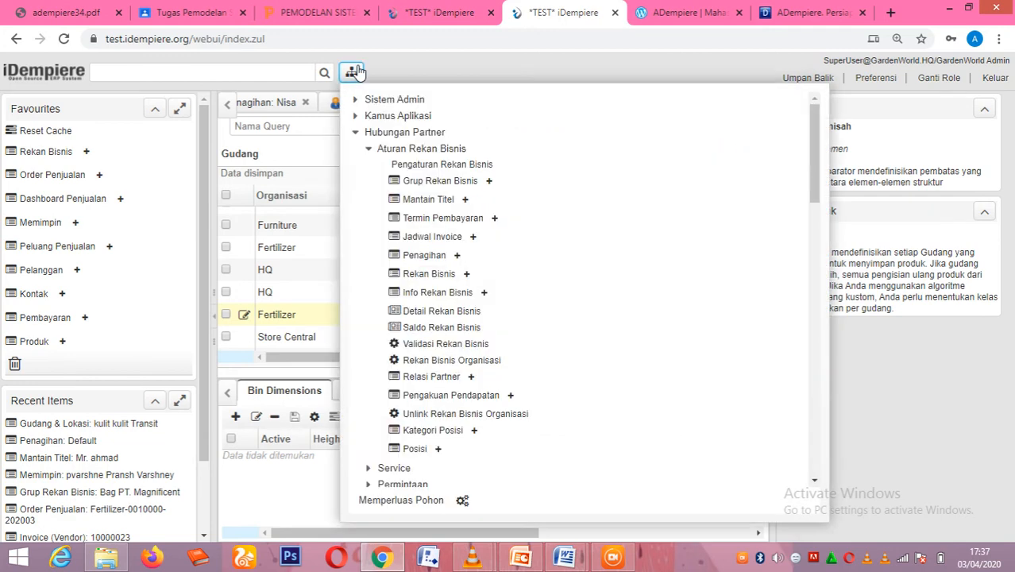
{"action": "left_click_drag", "start_coordinate": [816, 152], "coordinate": [821, 285]}
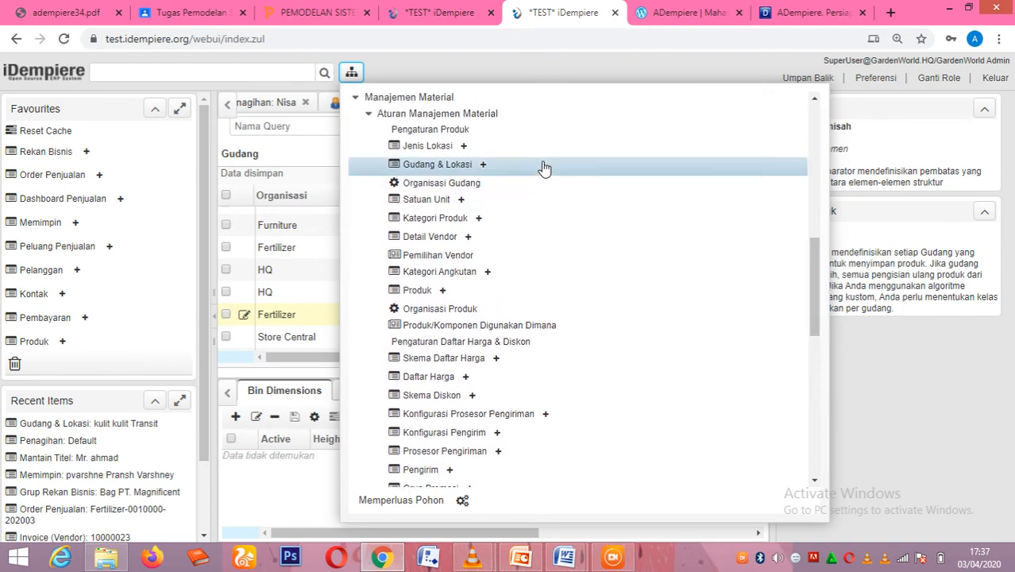
{"action": "left_click", "coordinate": [413, 219]}
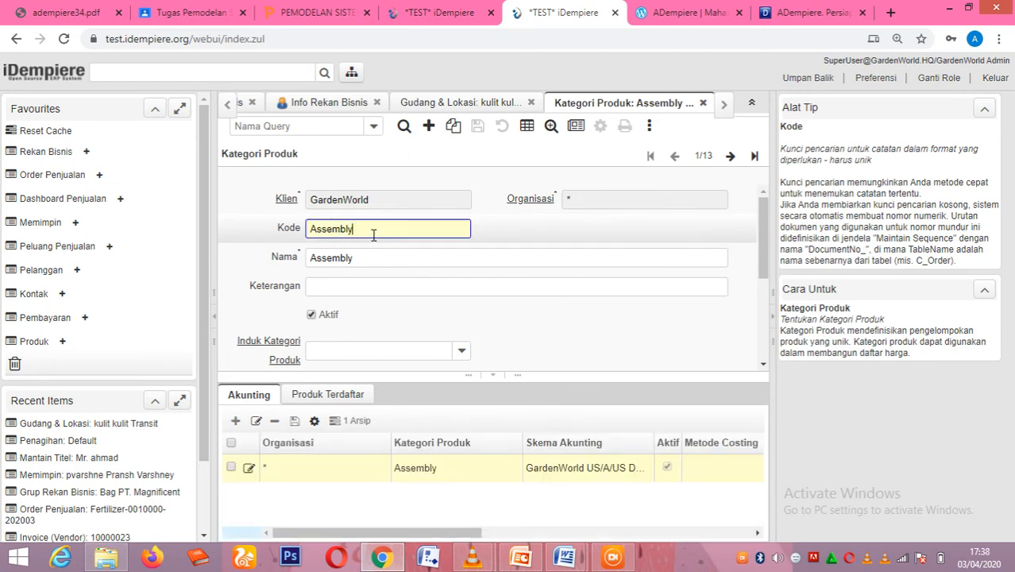
{"action": "left_click_drag", "start_coordinate": [374, 235], "coordinate": [328, 262]}
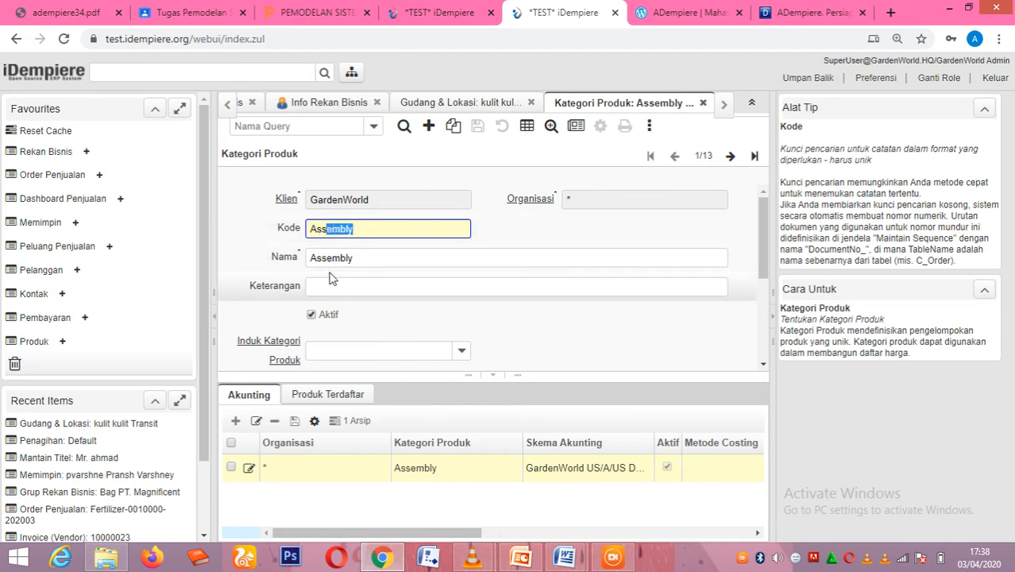
{"action": "left_click", "coordinate": [368, 257]}
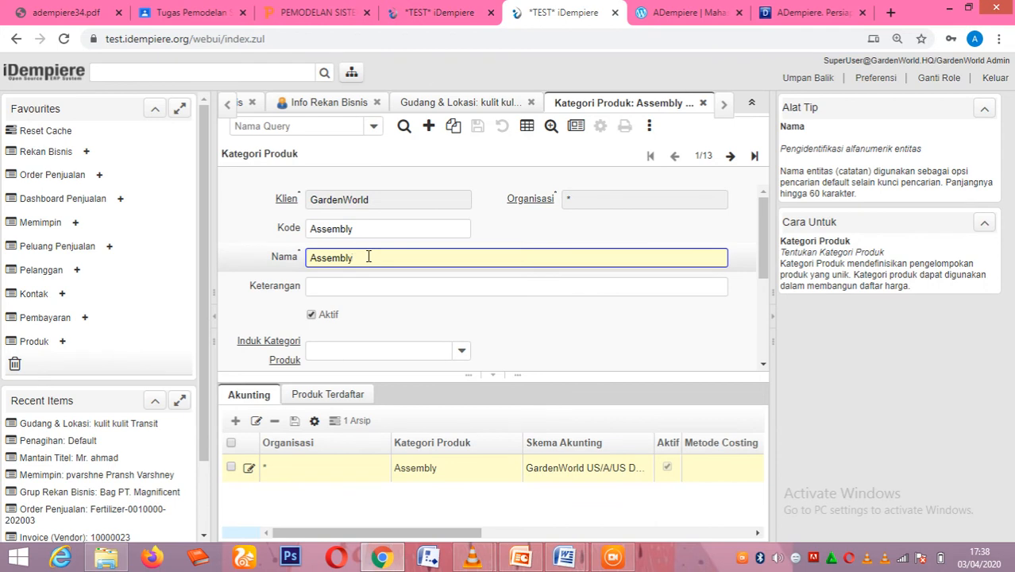
Replace the Assembly product category's Kode with "ToteBag_Order".
{"action": "left_click", "coordinate": [383, 229]}
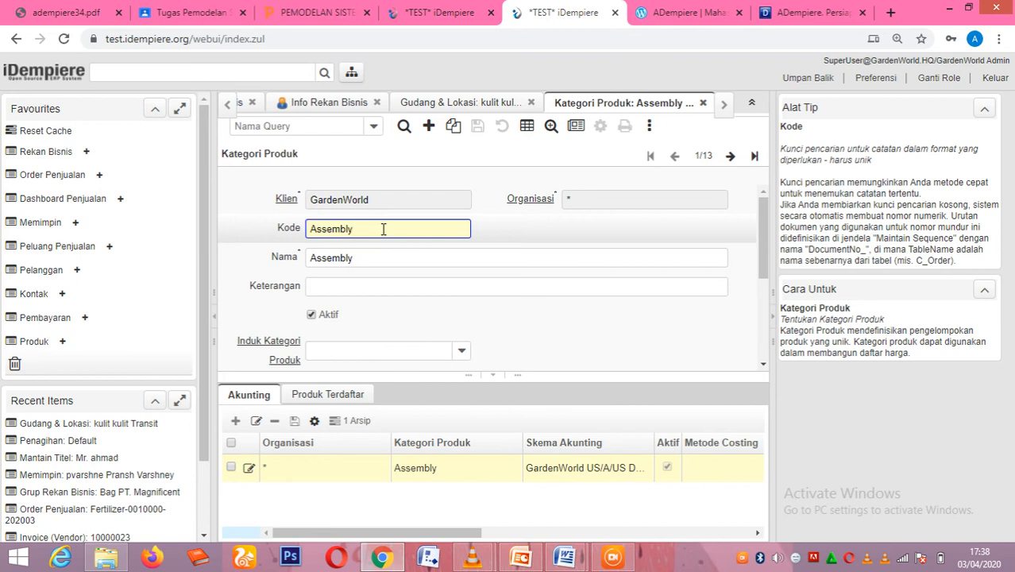
{"action": "key", "text": "BackSpace"}
{"action": "key", "text": "BackSpace"}
{"action": "key", "text": "BackSpace"}
{"action": "key", "text": "BackSpace"}
{"action": "key", "text": "BackSpace"}
{"action": "key", "text": "BackSpace"}
{"action": "key", "text": "BackSpace"}
{"action": "key", "text": "BackSpace"}
{"action": "type", "text": "Tot"}
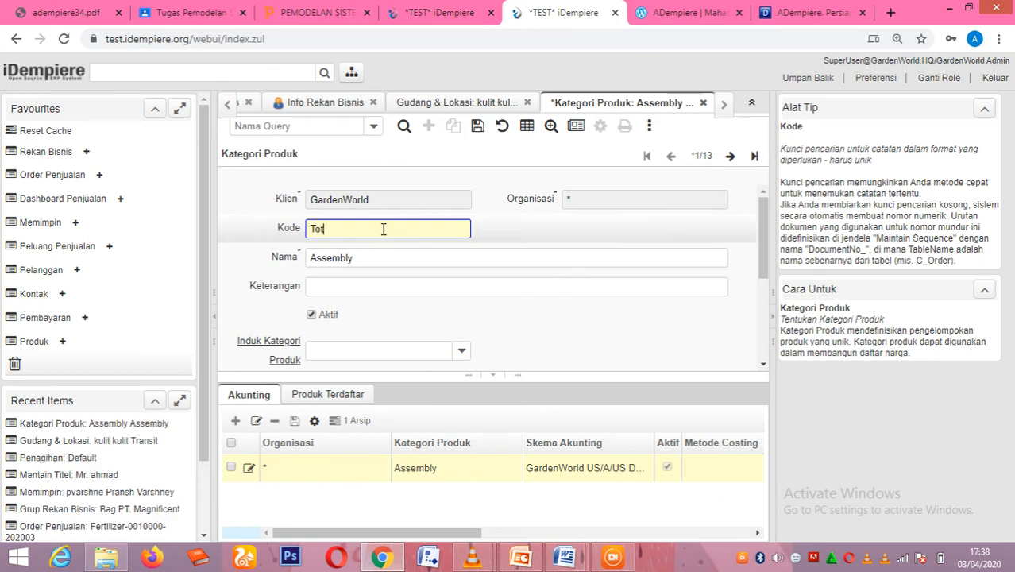
{"action": "type", "text": "eBag_Order"}
Set the product category's Nama to "Totebag".
{"action": "key", "text": "Tab"}
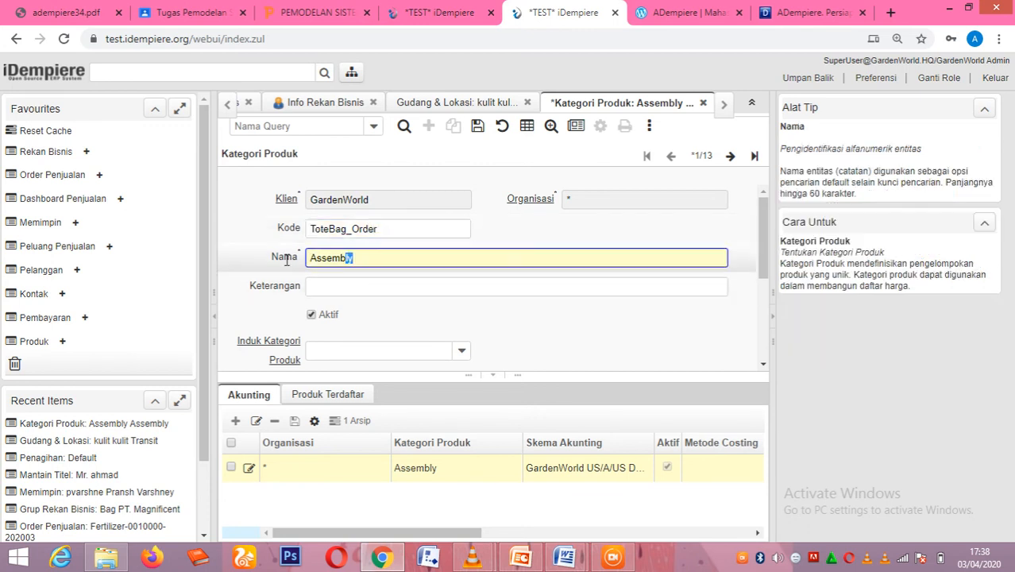
{"action": "type", "text": "Tot"}
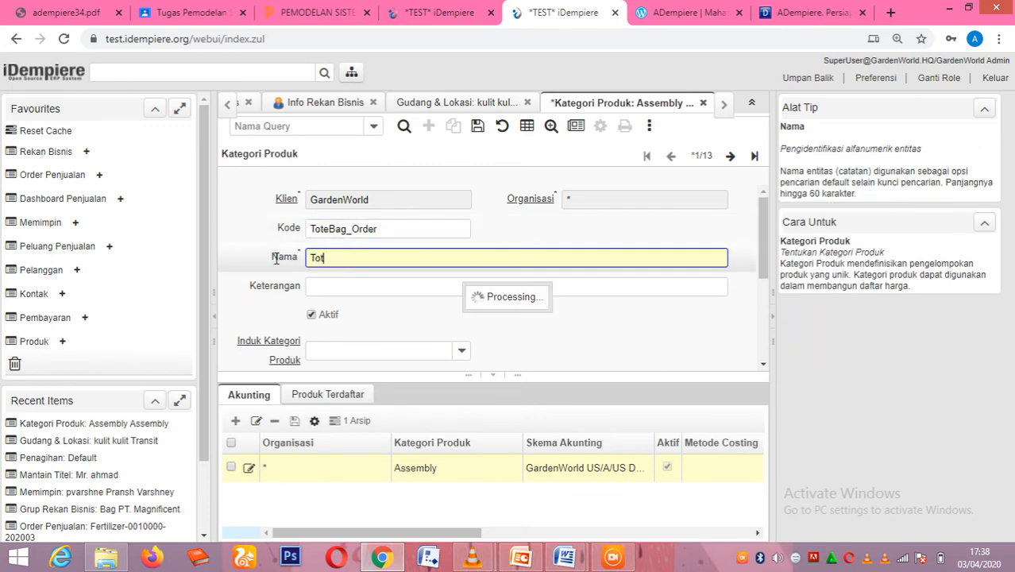
{"action": "type", "text": "ebag"}
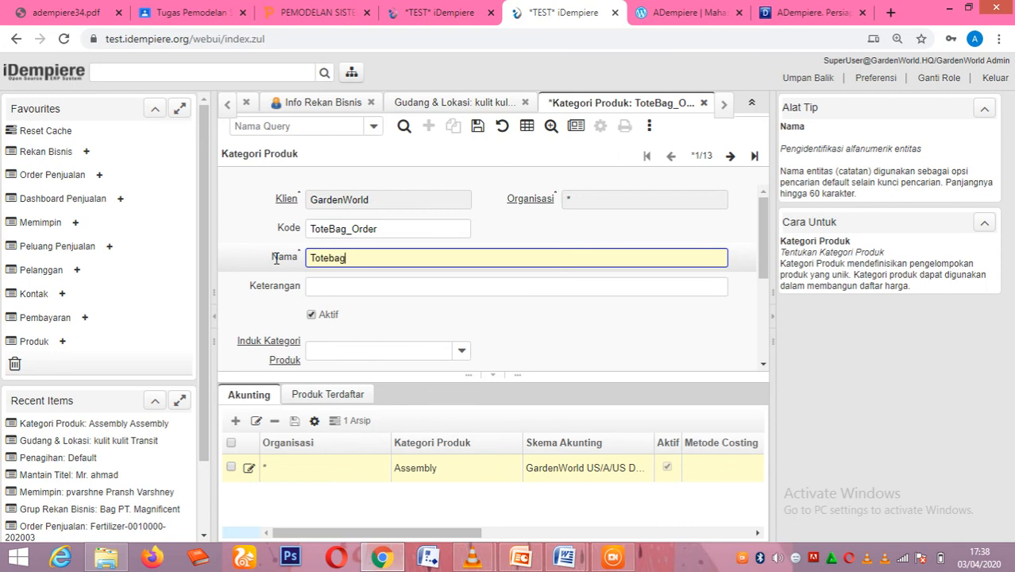
Enter "Kode ini digunakan apabila ada yang memesan totebag" as the product category's Keterangan.
{"action": "left_click", "coordinate": [312, 286]}
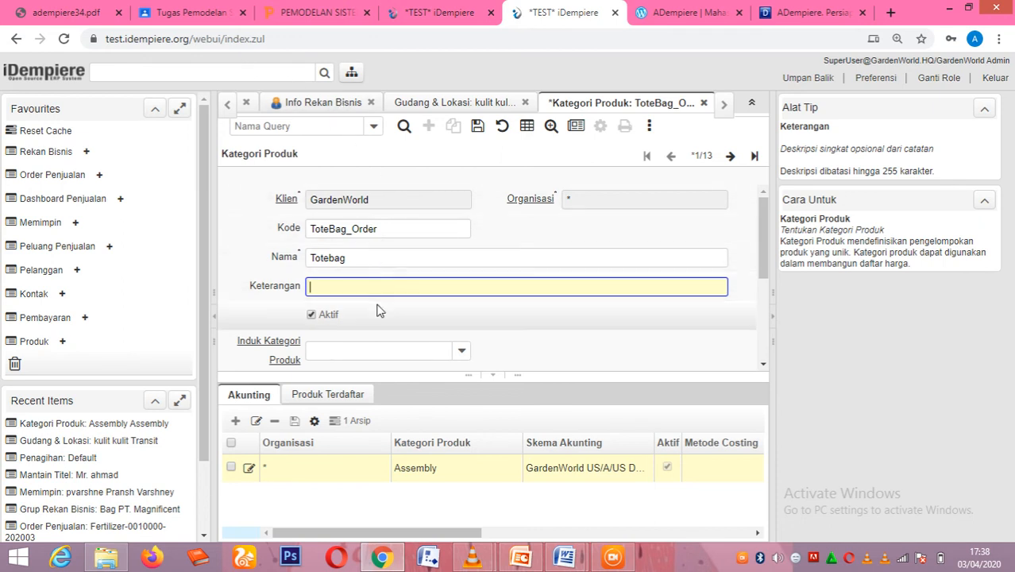
{"action": "type", "text": "Kode ini digunakajn"}
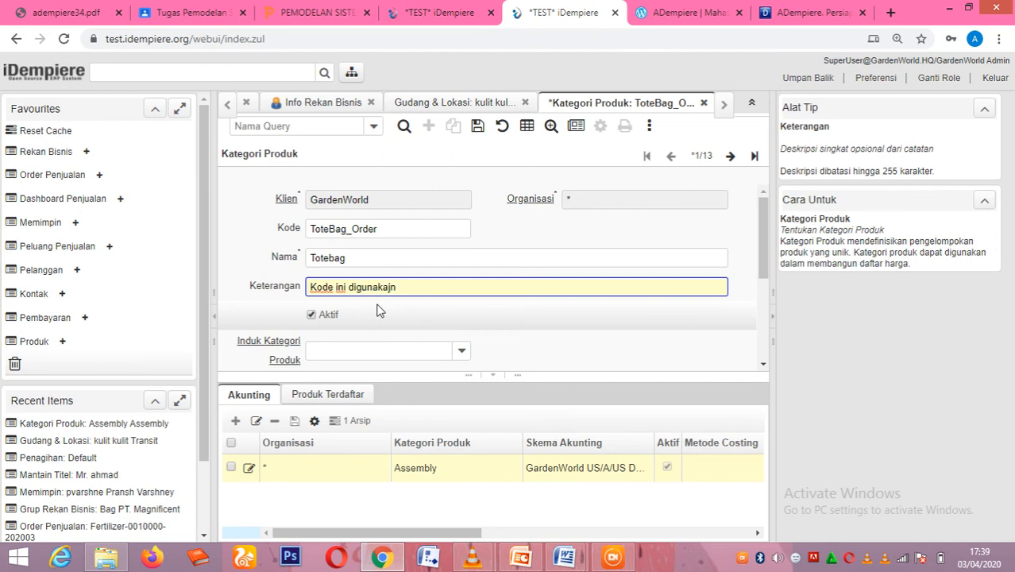
{"action": "type", "text": "apalg"}
{"action": "type", "text": "bila ada y"}
{"action": "type", "text": "ang "}
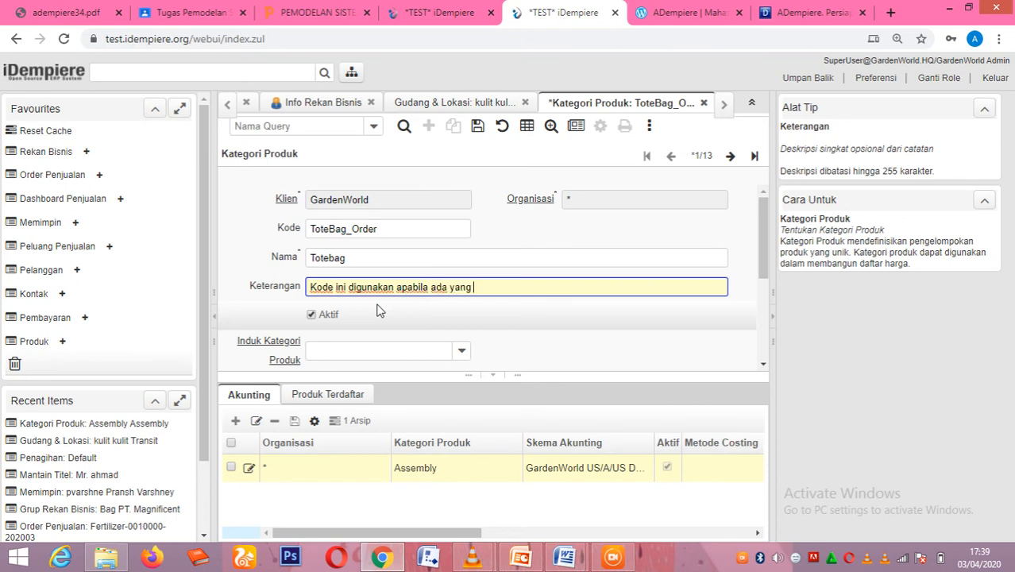
{"action": "type", "text": "memesan totebag"}
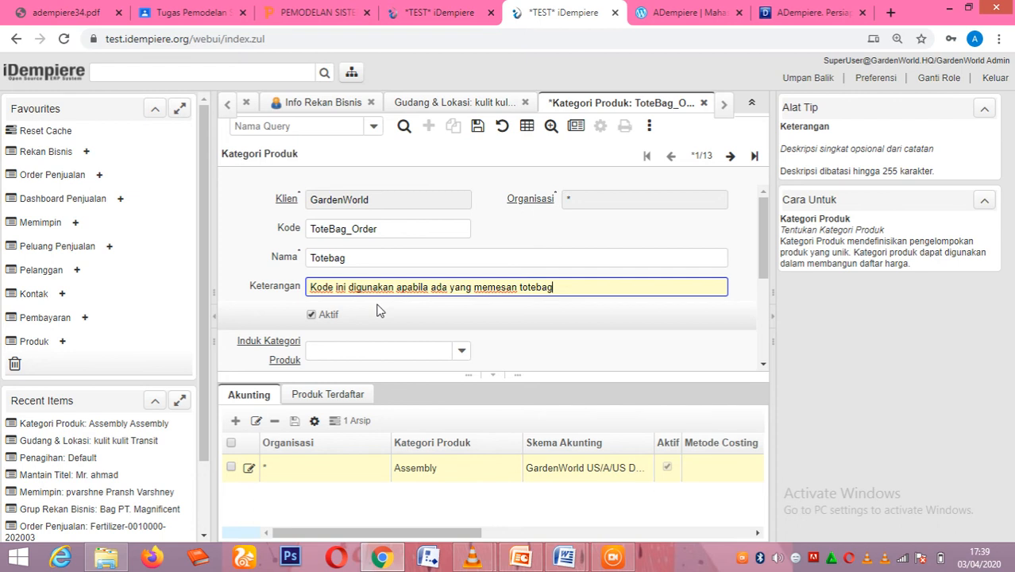
Save the product category and show the categories as a grid to check the columns of the ToteBag_Order row.
{"action": "left_click", "coordinate": [478, 128]}
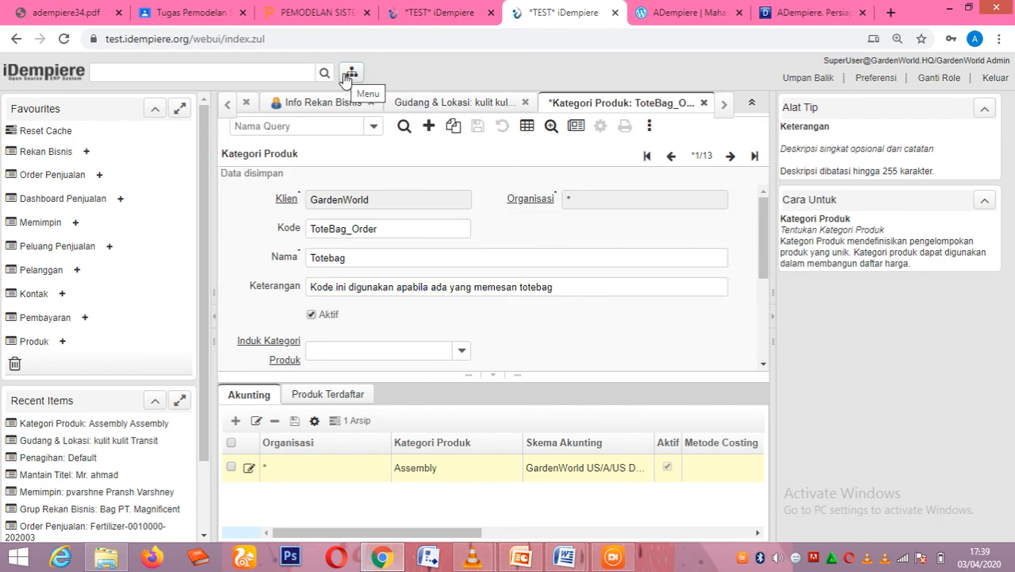
{"action": "left_click", "coordinate": [527, 126]}
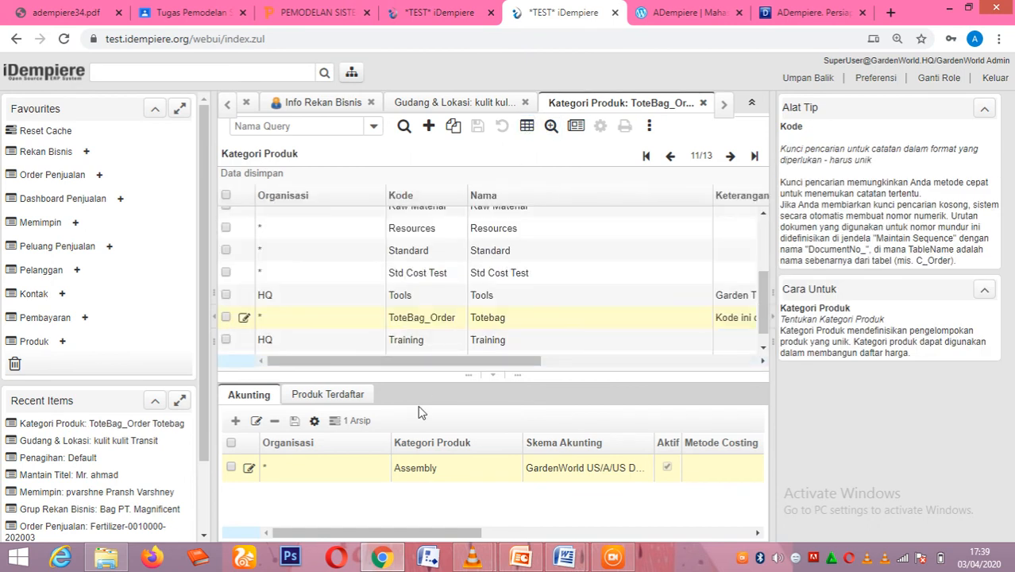
{"action": "scroll", "coordinate": [463, 359], "scroll_direction": "right", "scroll_amount": 2}
{"action": "scroll", "coordinate": [472, 373], "scroll_direction": "right", "scroll_amount": 2}
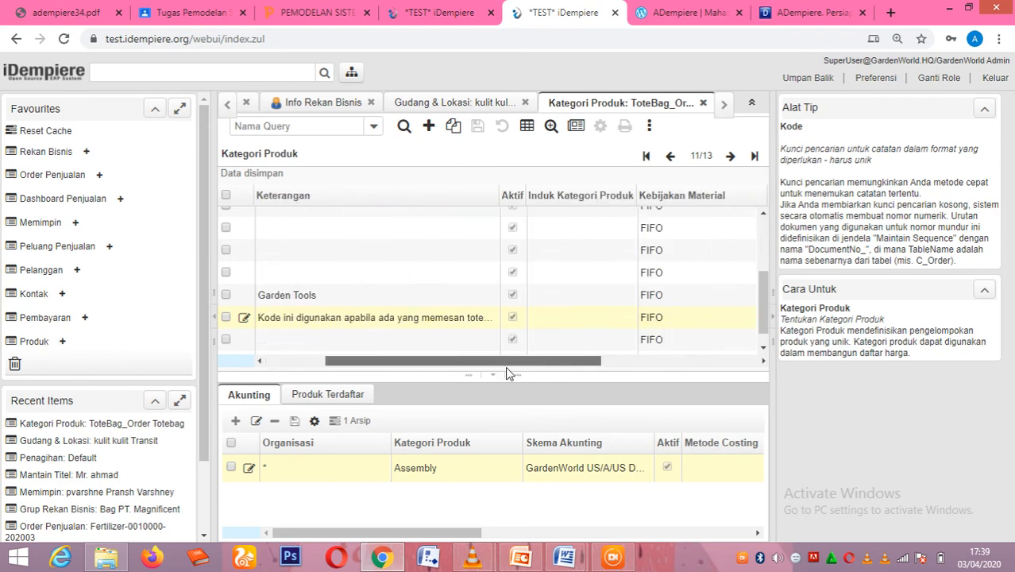
{"action": "scroll", "coordinate": [506, 367], "scroll_direction": "right", "scroll_amount": 2}
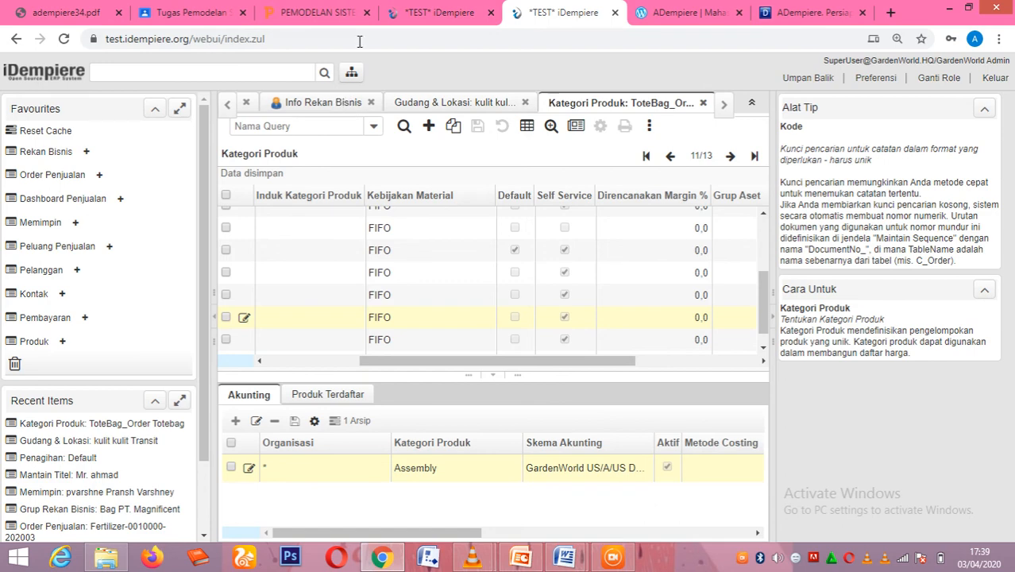
{"action": "left_click", "coordinate": [351, 79]}
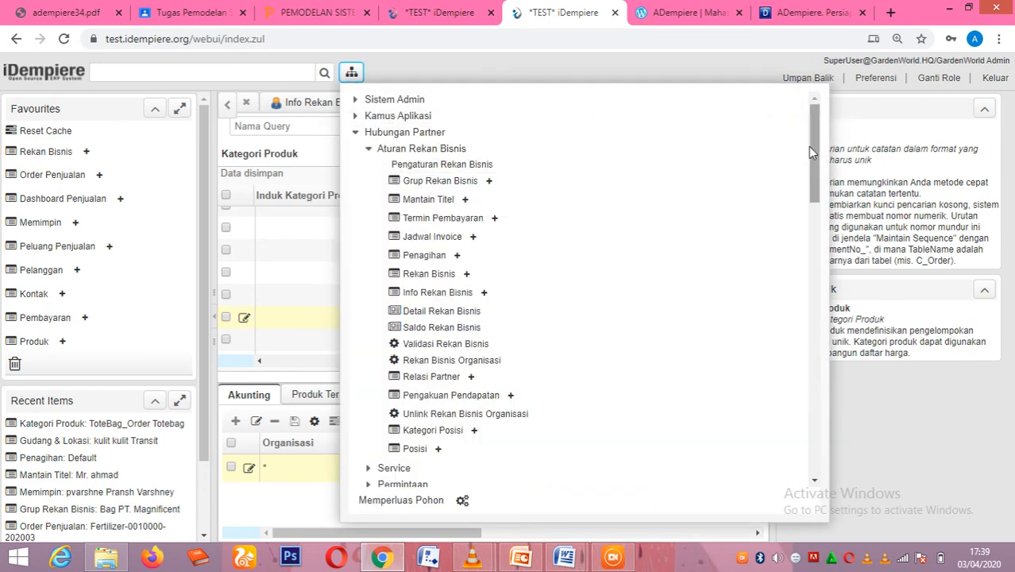
{"action": "left_click_drag", "start_coordinate": [817, 147], "coordinate": [821, 283]}
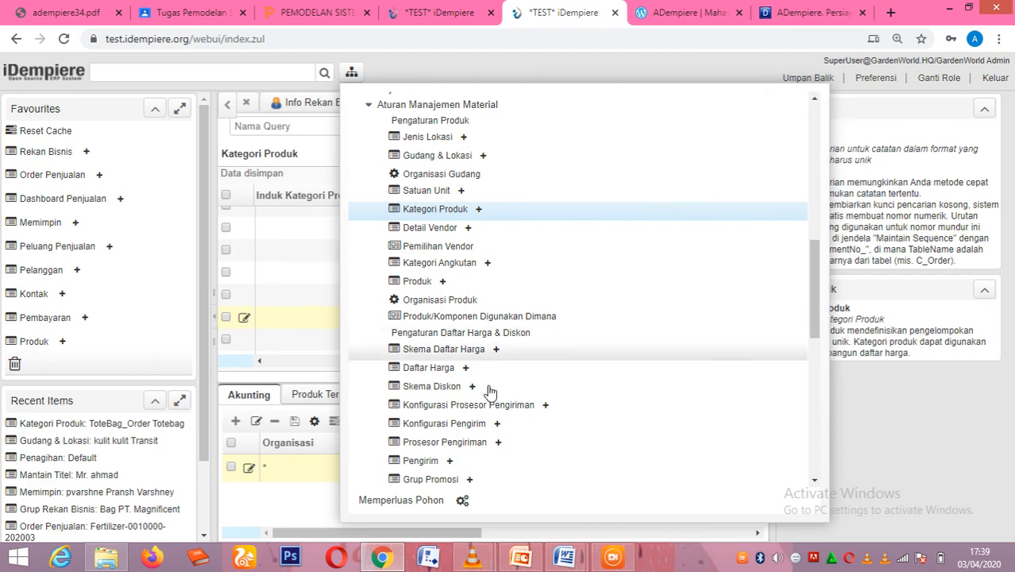
{"action": "left_click", "coordinate": [428, 369]}
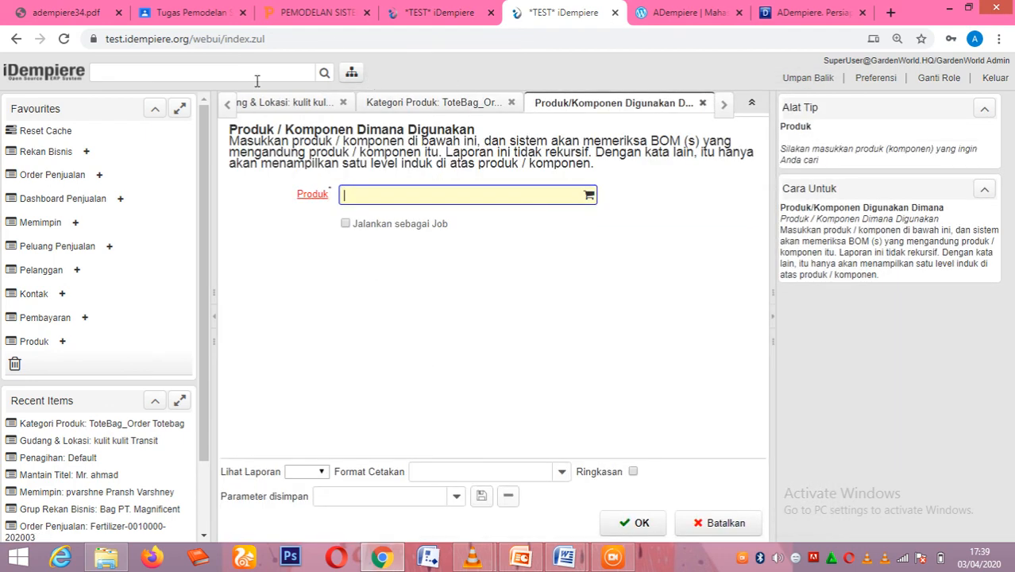
Open the Daftar Harga window from the price list and discount settings.
{"action": "left_click", "coordinate": [352, 74]}
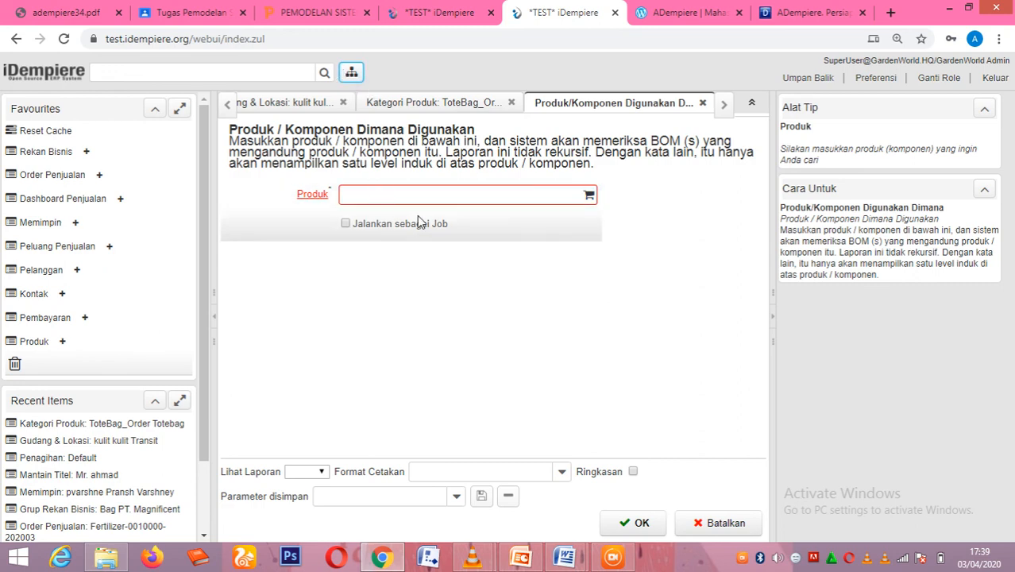
{"action": "left_click", "coordinate": [352, 74]}
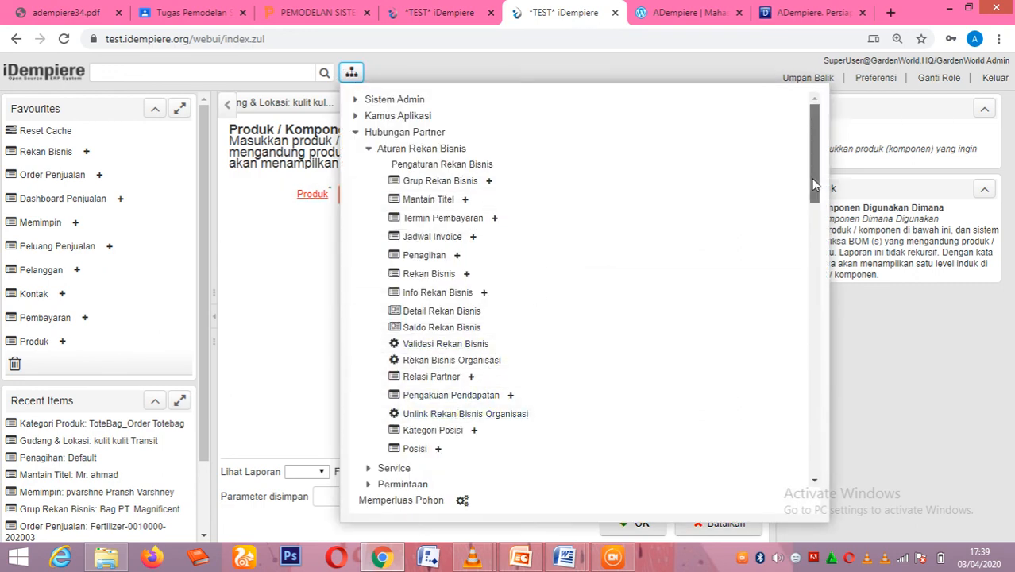
{"action": "left_click_drag", "start_coordinate": [812, 187], "coordinate": [777, 460]}
{"action": "scroll", "coordinate": [771, 453], "scroll_direction": "down", "scroll_amount": 1}
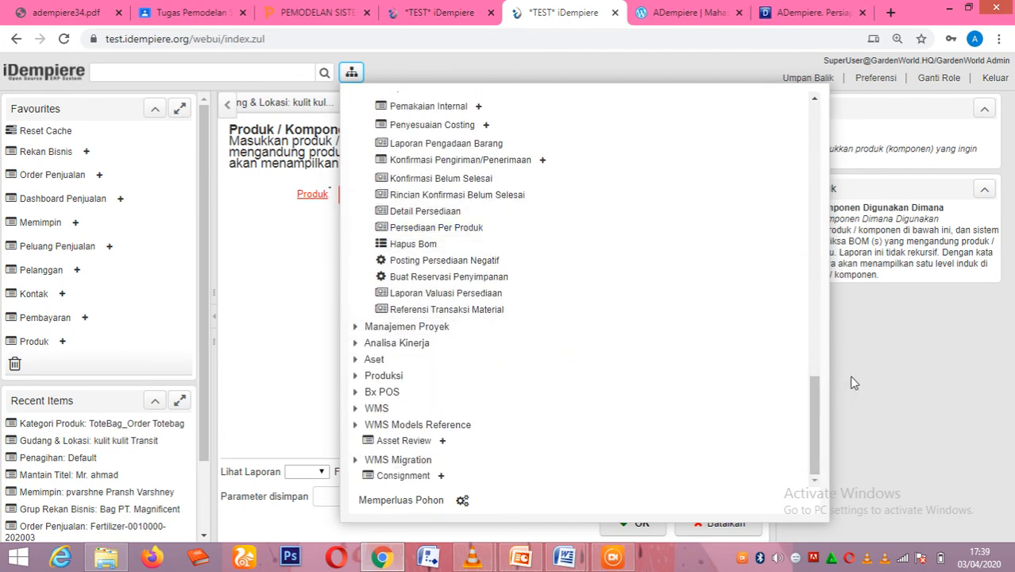
{"action": "left_click_drag", "start_coordinate": [821, 415], "coordinate": [804, 340]}
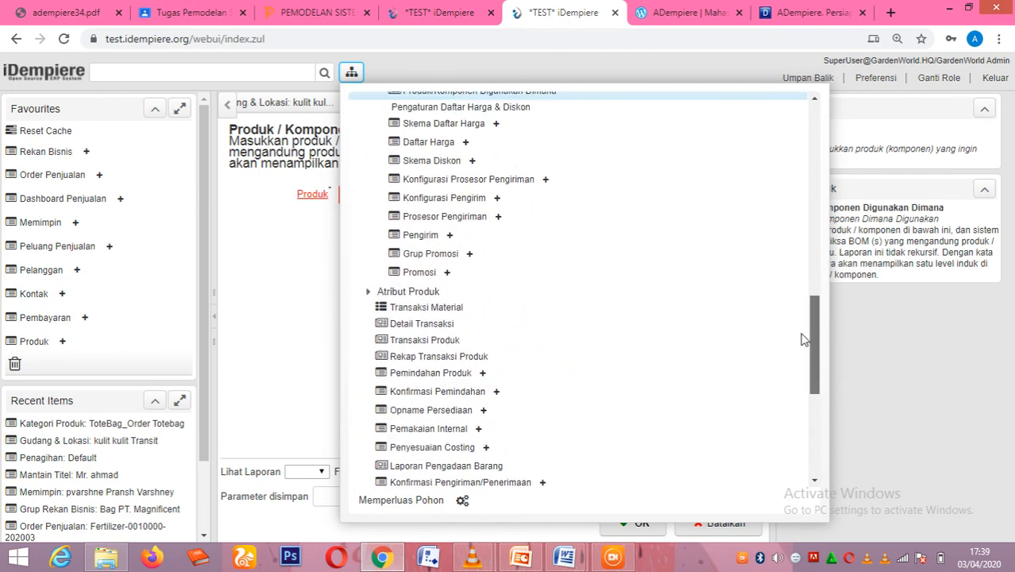
{"action": "left_click", "coordinate": [430, 143]}
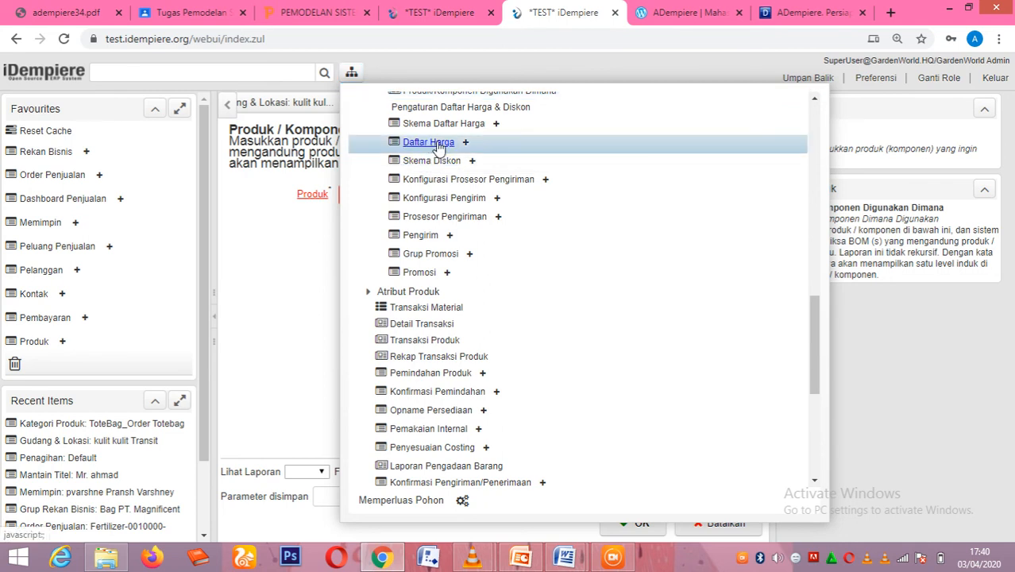
{"action": "left_click", "coordinate": [438, 148]}
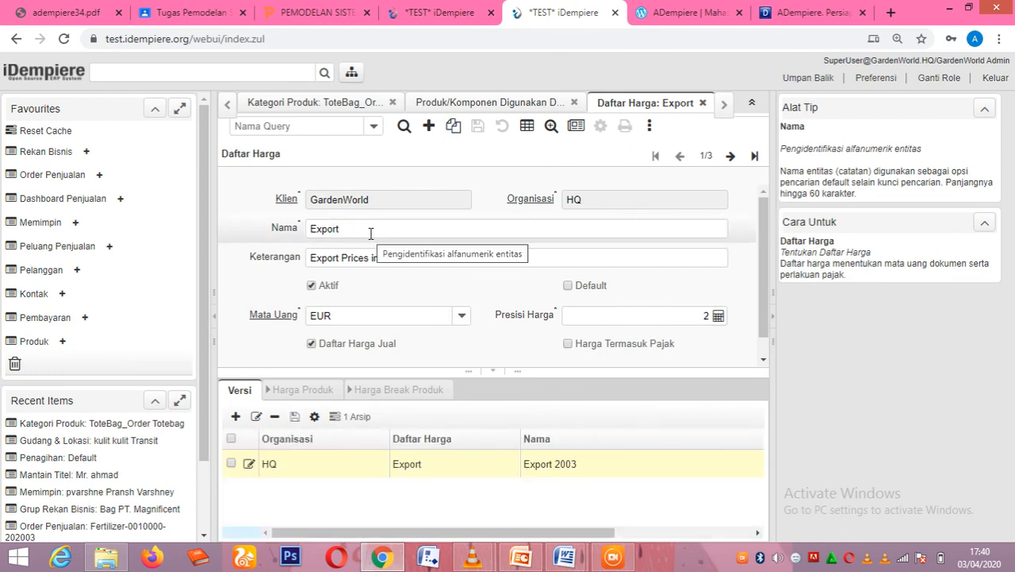
Re-enter "Export" as the price list's Nama.
{"action": "left_click", "coordinate": [370, 233]}
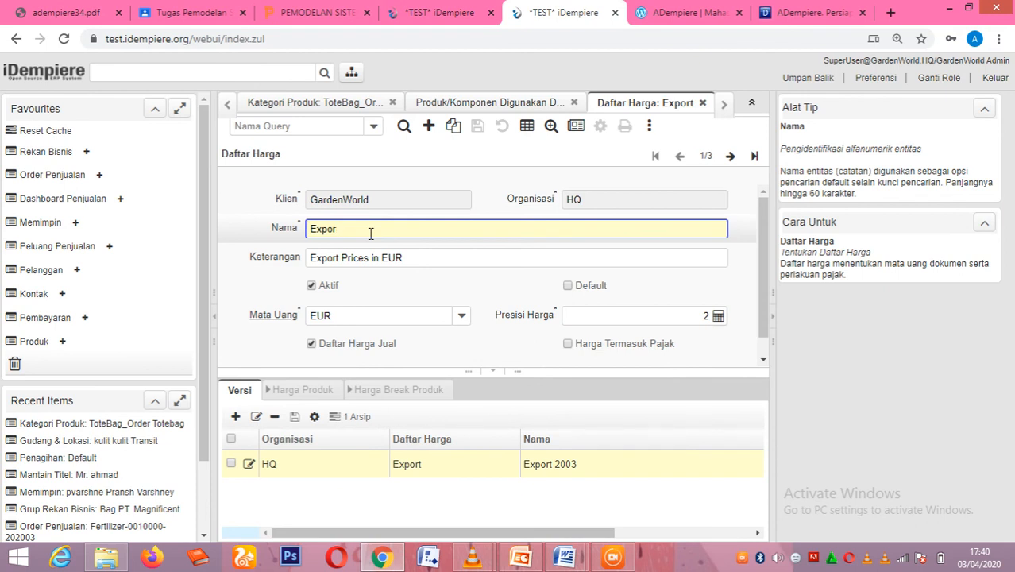
{"action": "key", "text": "BackSpace"}
{"action": "key", "text": "BackSpace"}
{"action": "key", "text": "BackSpace"}
{"action": "key", "text": "BackSpace"}
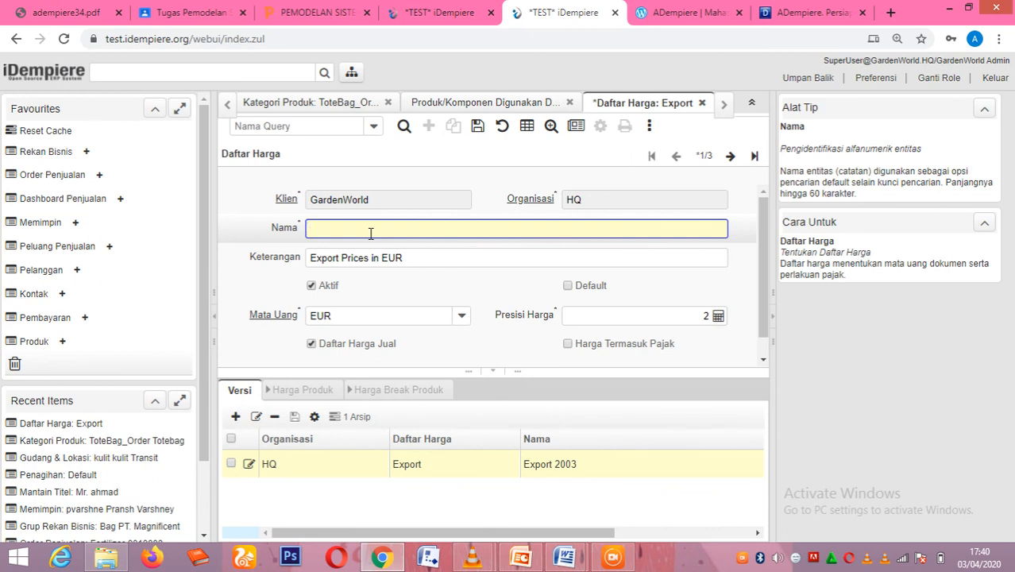
{"action": "type", "text": "Export"}
Change the Export price list's Keterangan to "Export Bag in Indonesia".
{"action": "left_click", "coordinate": [433, 261]}
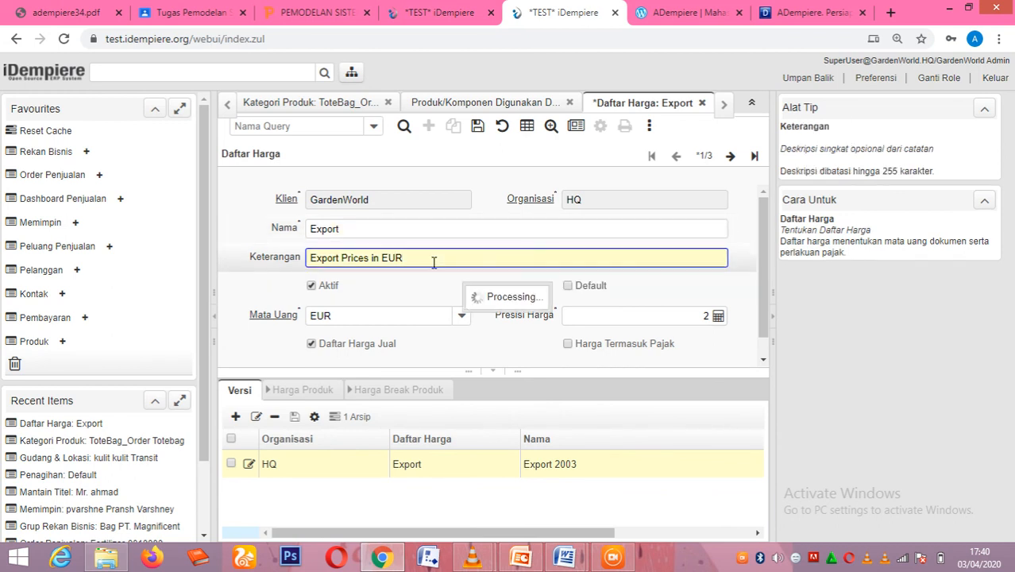
{"action": "left_click_drag", "start_coordinate": [434, 262], "coordinate": [382, 262]}
{"action": "left_click", "coordinate": [380, 260]}
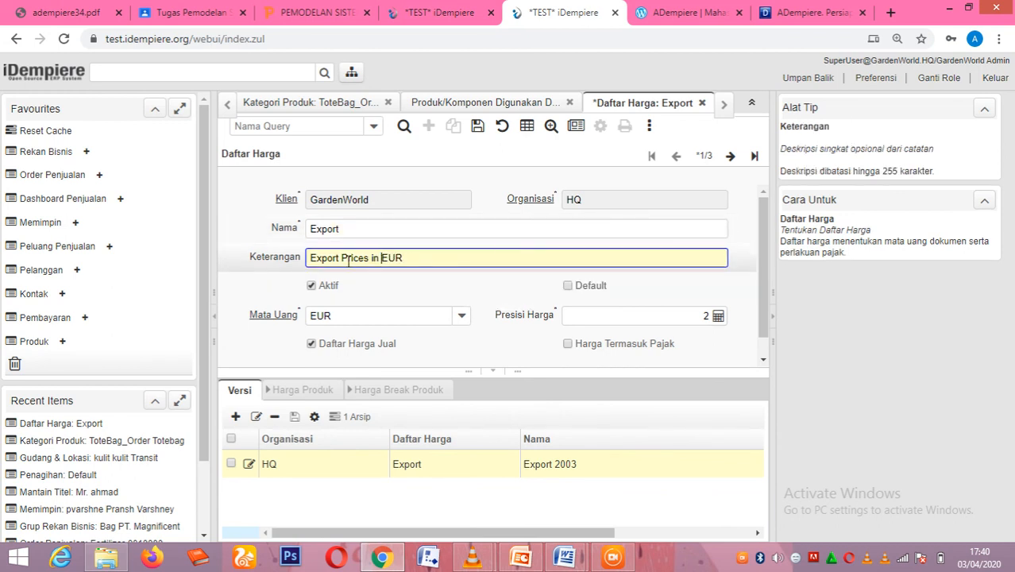
{"action": "left_click", "coordinate": [339, 260]}
{"action": "key", "text": "Delete"}
{"action": "key", "text": "Delete"}
{"action": "key", "text": "Delete"}
{"action": "key", "text": "Delete"}
{"action": "key", "text": "Delete"}
{"action": "key", "text": "Delete"}
{"action": "key", "text": "Delete"}
{"action": "type", "text": "Bag"}
{"action": "double_click", "coordinate": [372, 262]}
{"action": "type", "text": "Idn"}
{"action": "type", "text": "n"}
{"action": "type", "text": "donesia"}
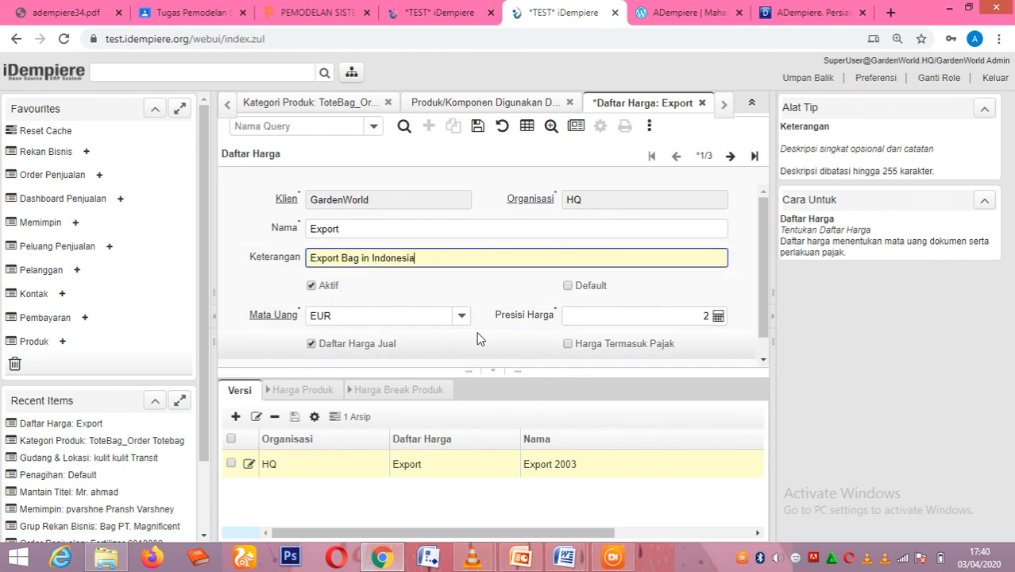
Set the Mata Uang of the Export price list to IDR.
{"action": "left_click", "coordinate": [461, 317]}
{"action": "left_click", "coordinate": [461, 318]}
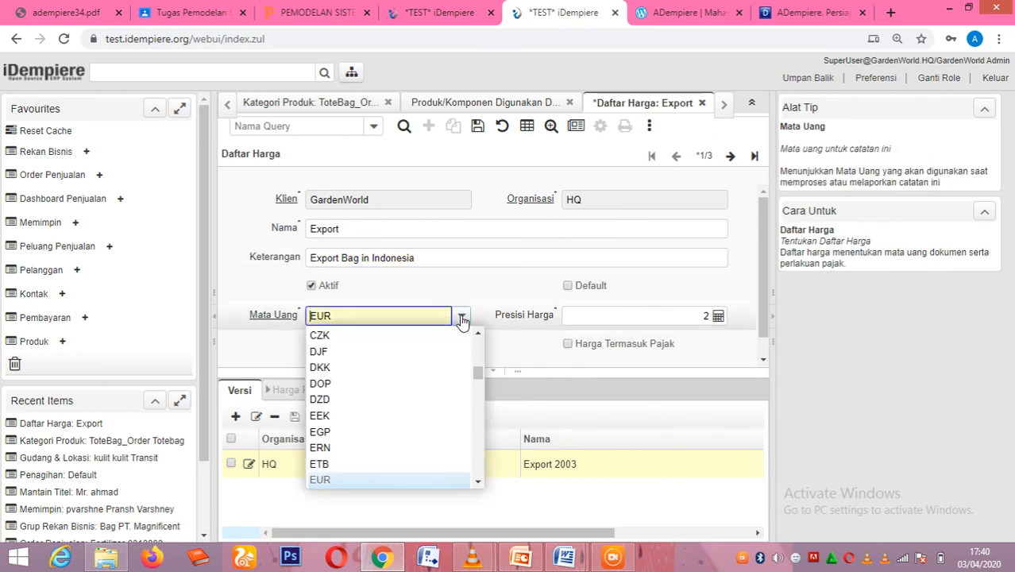
{"action": "left_click_drag", "start_coordinate": [482, 380], "coordinate": [493, 343]}
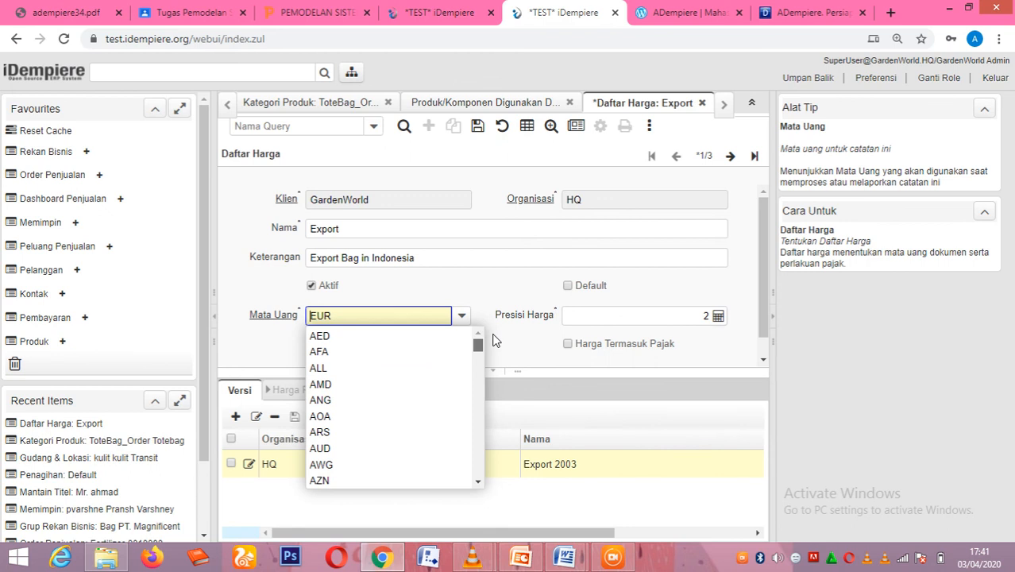
{"action": "left_click_drag", "start_coordinate": [479, 347], "coordinate": [480, 395]}
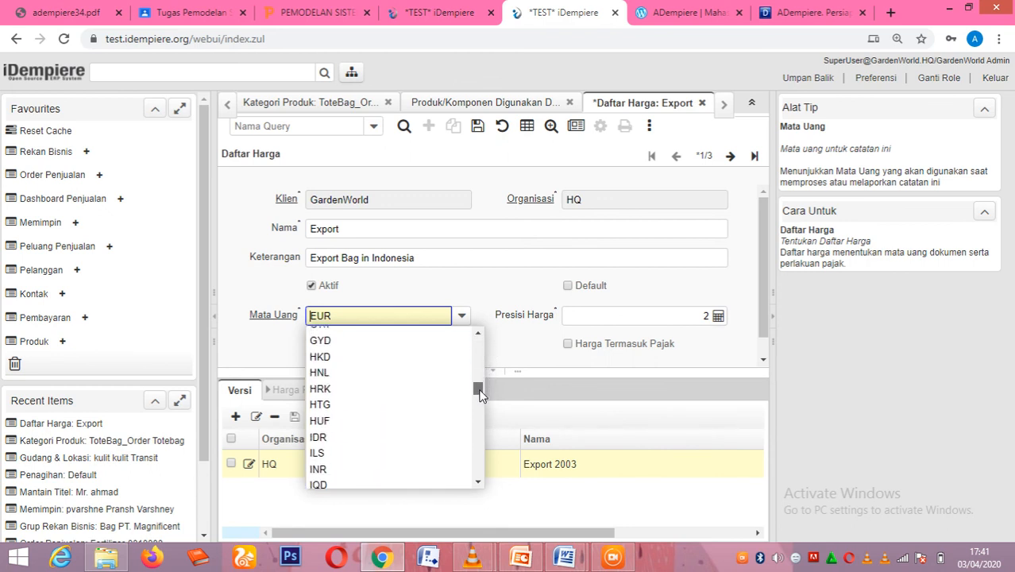
{"action": "left_click", "coordinate": [322, 437]}
{"action": "key", "text": "Tab"}
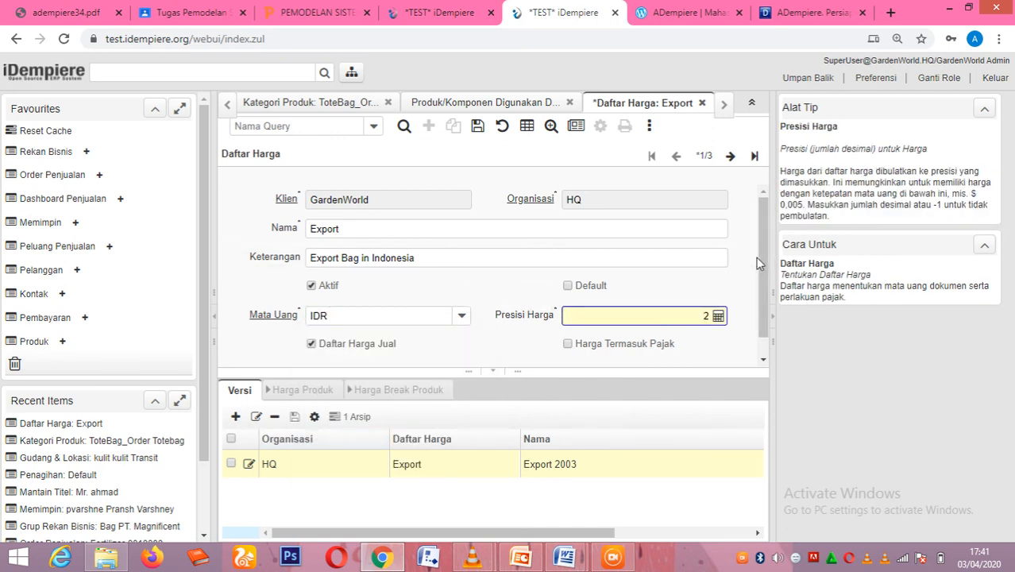
Check the Presisi Harga and remaining options of the Export price list and save the record.
{"action": "left_click_drag", "start_coordinate": [761, 269], "coordinate": [761, 292]}
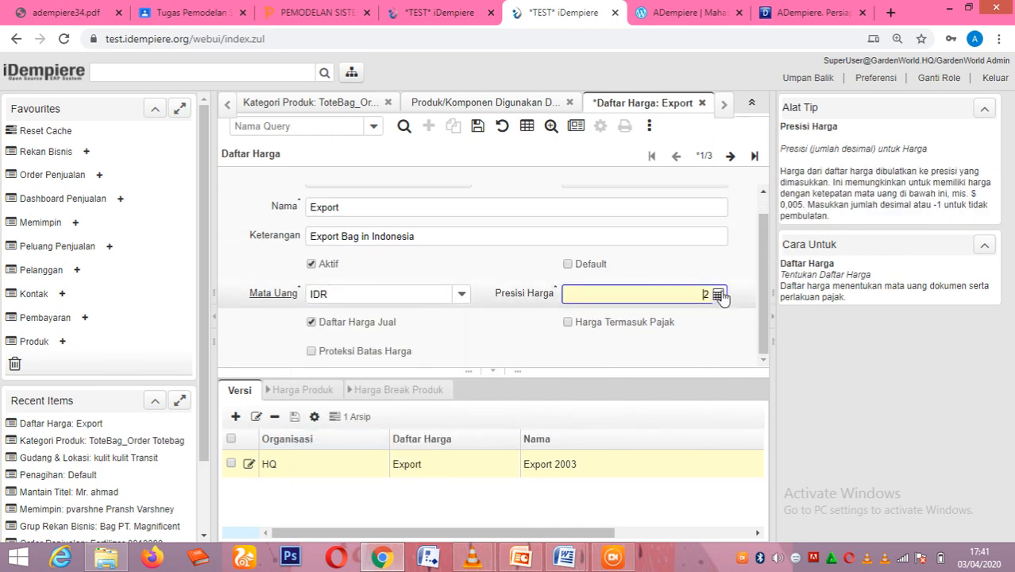
{"action": "left_click", "coordinate": [679, 294]}
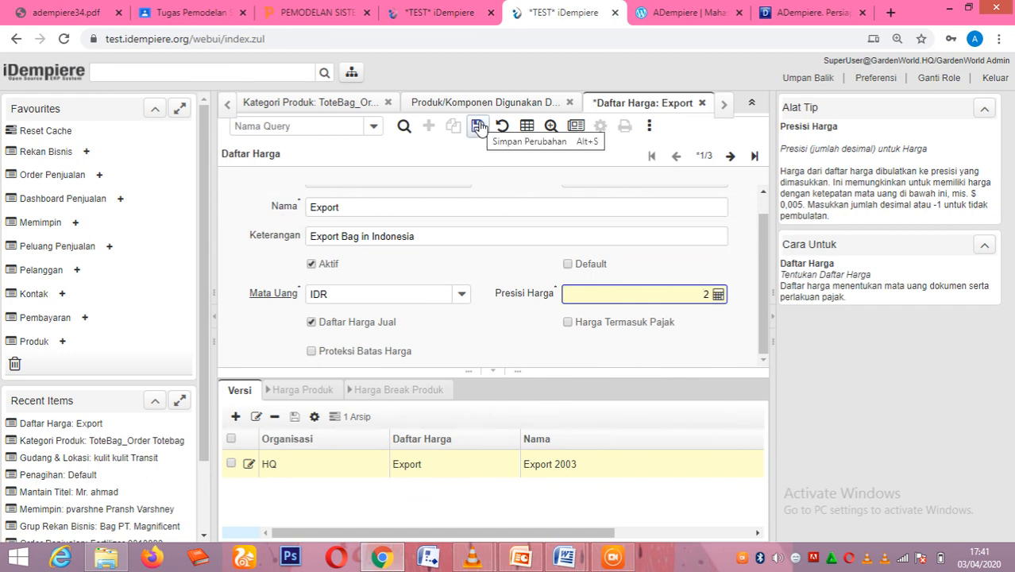
{"action": "left_click", "coordinate": [478, 127]}
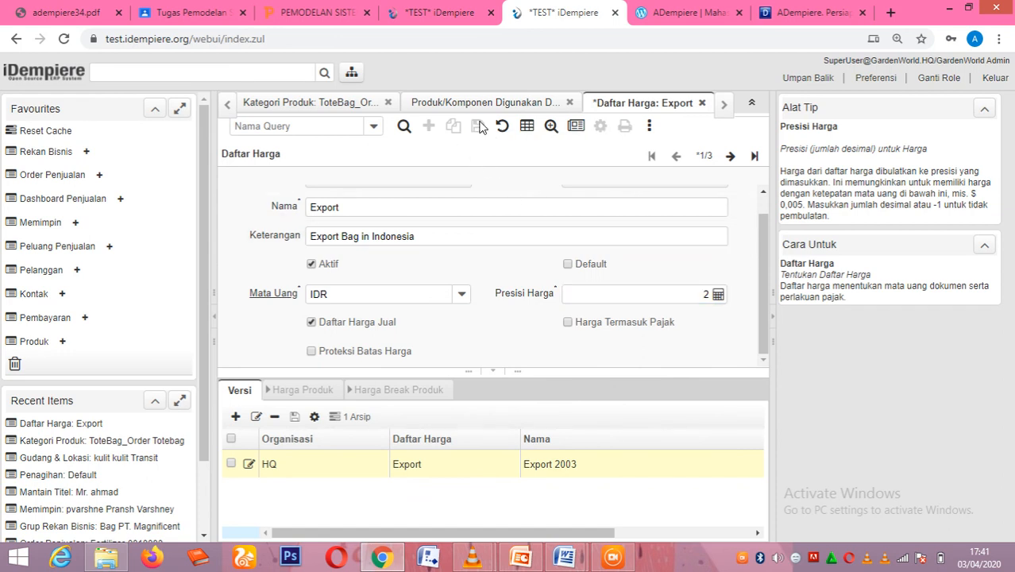
Open the Relasi Partner window from the business partner rules under Hubungan Partner.
{"action": "left_click", "coordinate": [352, 75]}
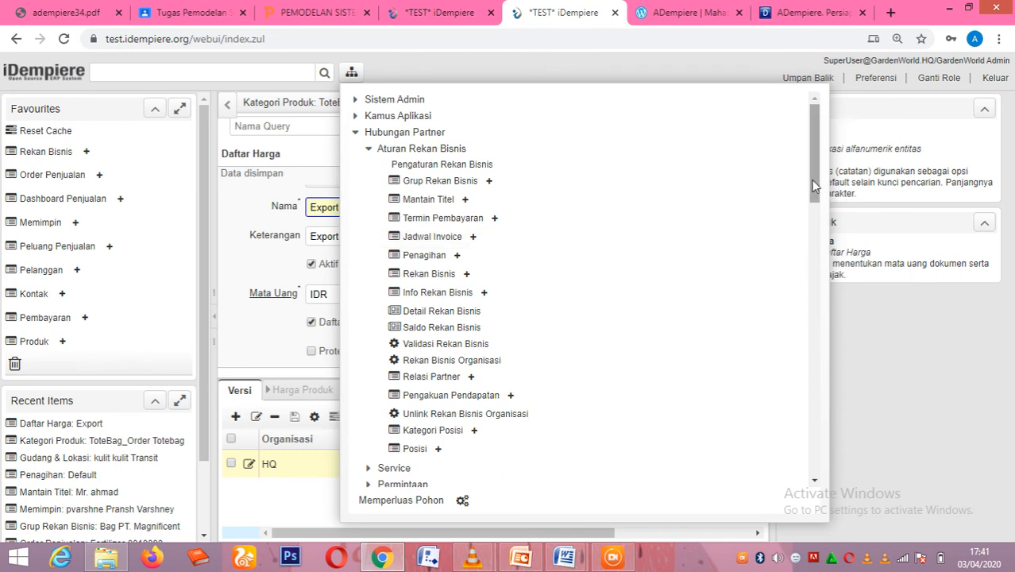
{"action": "left_click_drag", "start_coordinate": [814, 185], "coordinate": [814, 206]}
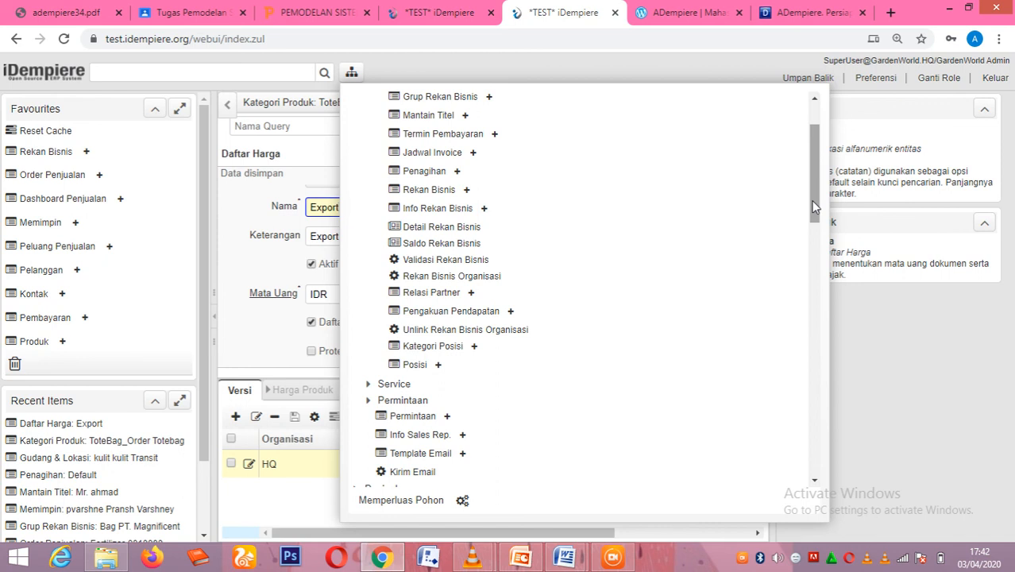
{"action": "left_click_drag", "start_coordinate": [813, 207], "coordinate": [809, 214]}
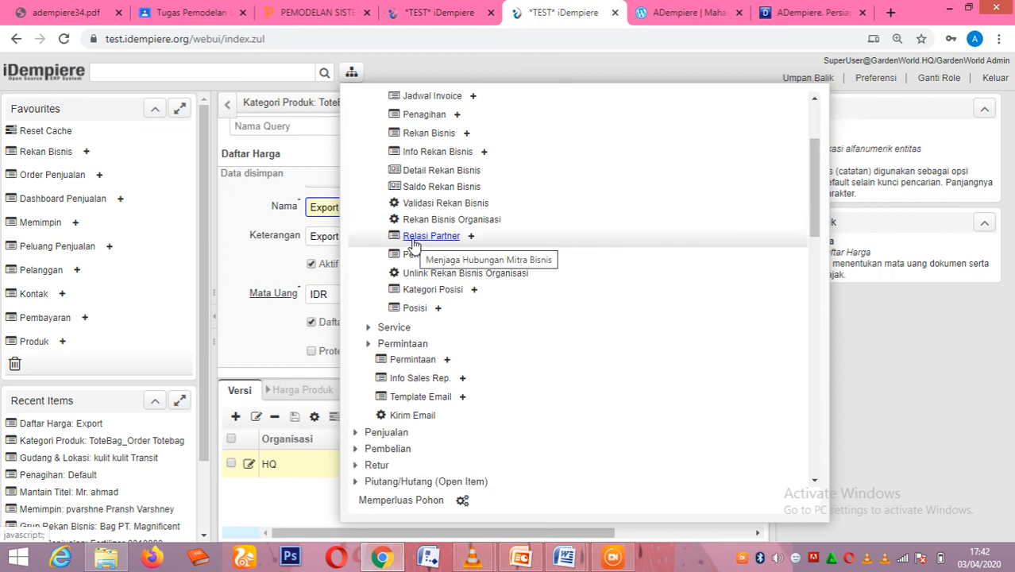
{"action": "left_click", "coordinate": [413, 244]}
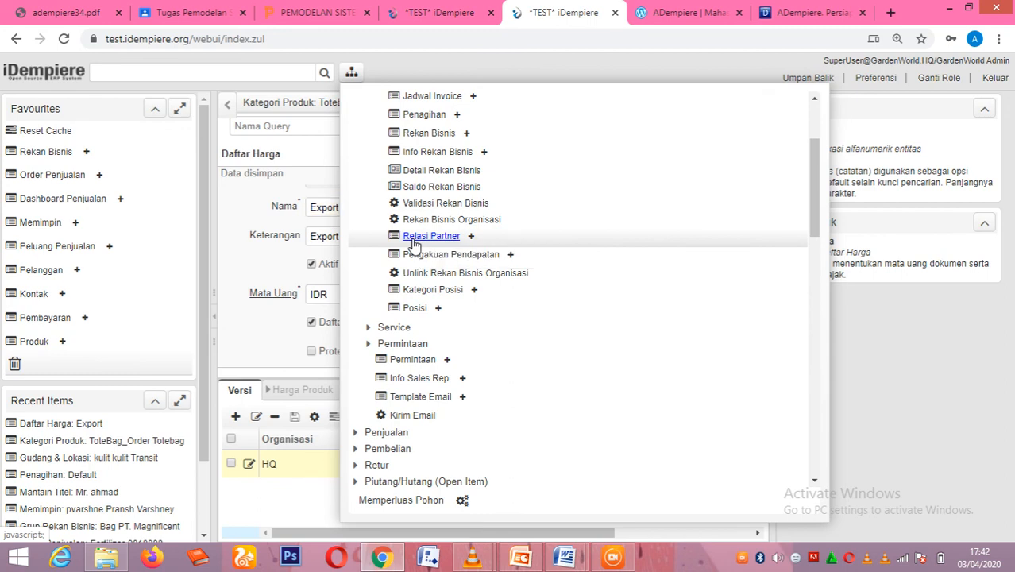